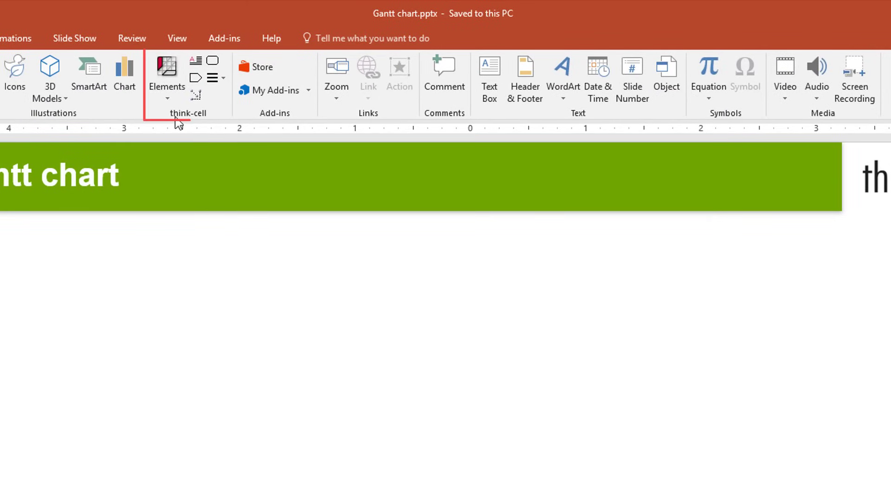
Pick the Gantt/Timeline chart from the think-cell Elements gallery.
{"action": "left_click", "coordinate": [168, 96]}
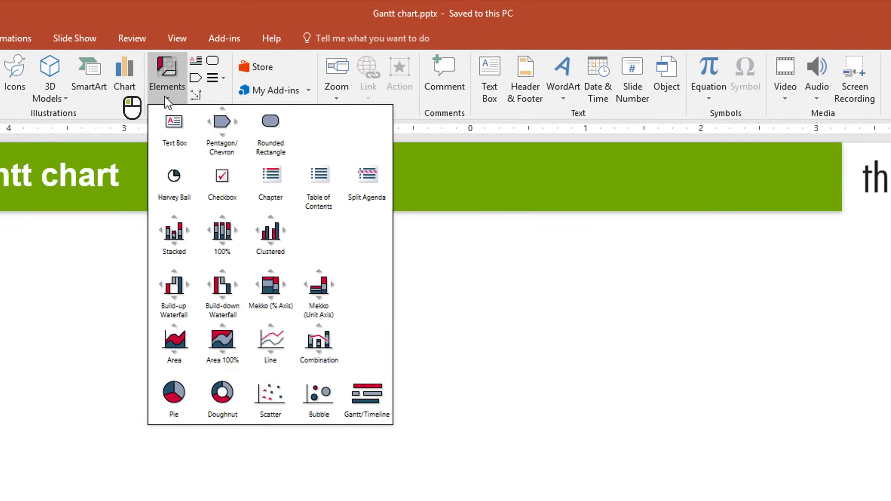
{"action": "left_click", "coordinate": [358, 400]}
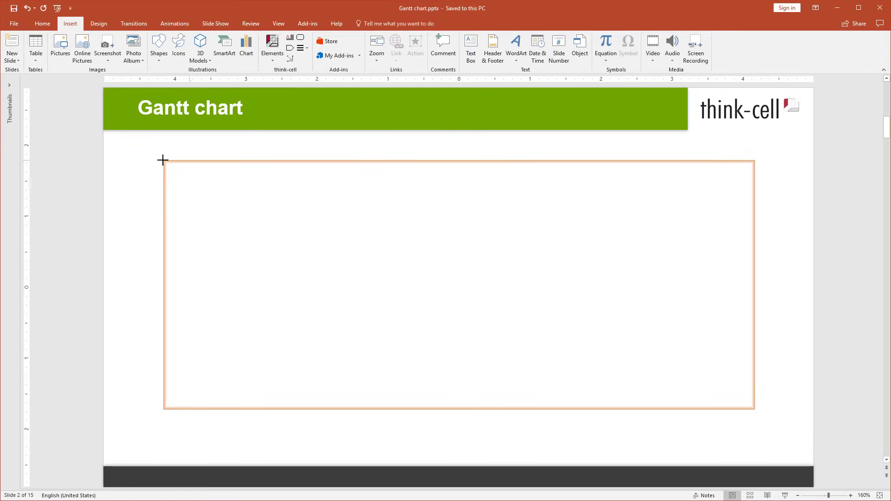
Drop the Gantt chart onto the slide and stretch its top-left and bottom-right corners outward.
{"action": "left_click", "coordinate": [159, 173]}
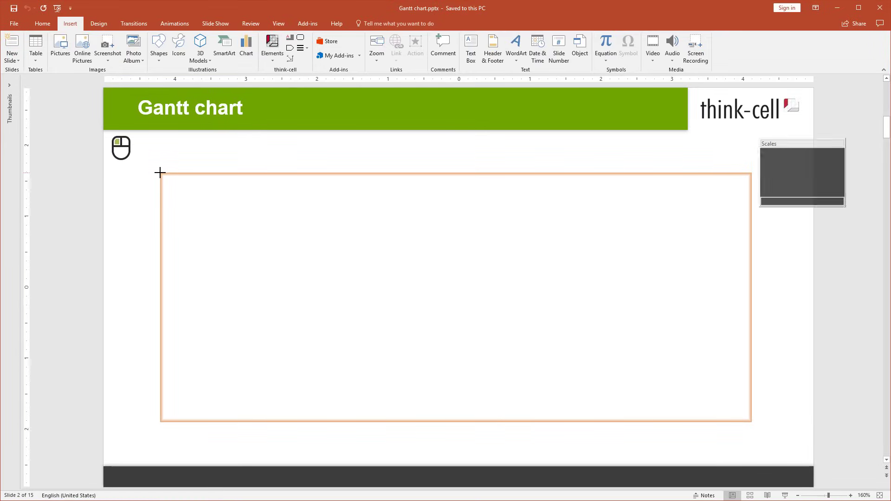
{"action": "left_click", "coordinate": [160, 173]}
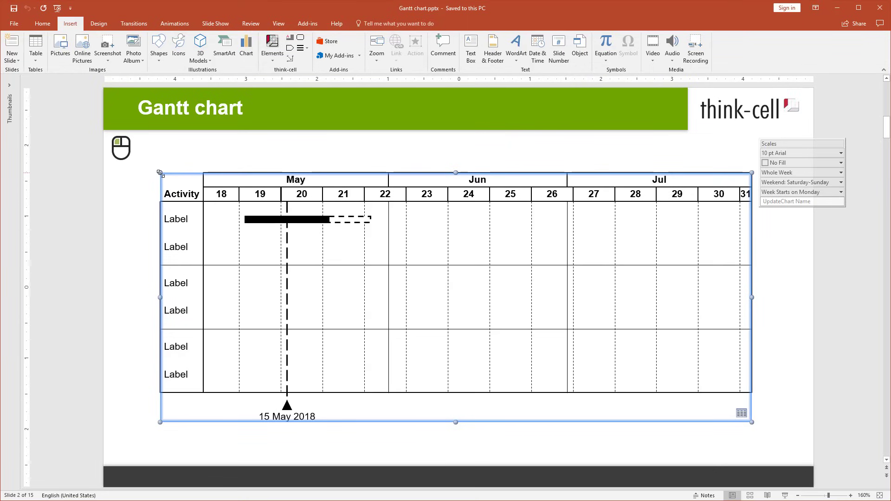
{"action": "left_click_drag", "start_coordinate": [142, 164], "coordinate": [135, 162]}
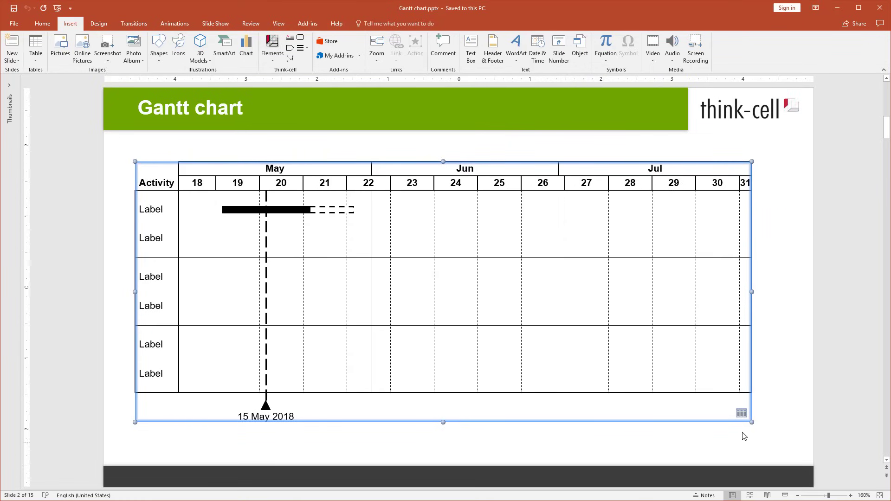
{"action": "left_click_drag", "start_coordinate": [752, 422], "coordinate": [807, 432]}
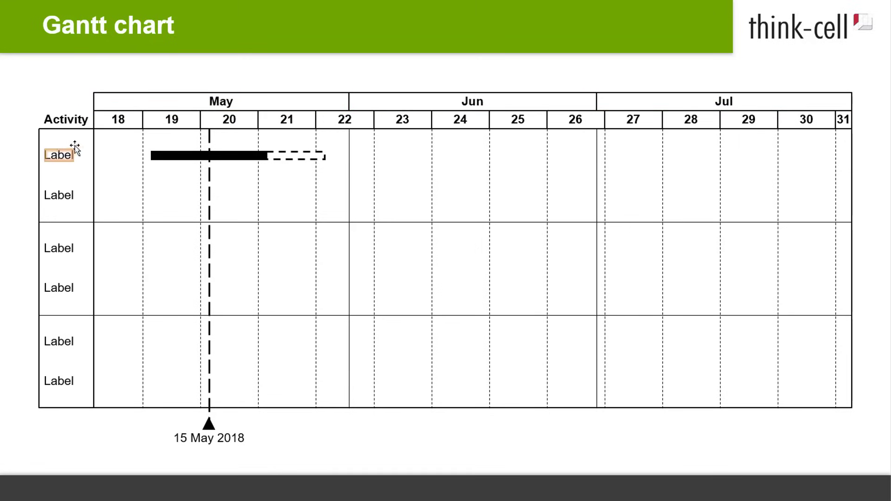
Set the chart's calendar range to 7 May – 29 July 2018, covering weeks 19–30.
{"action": "double_click", "coordinate": [138, 102]}
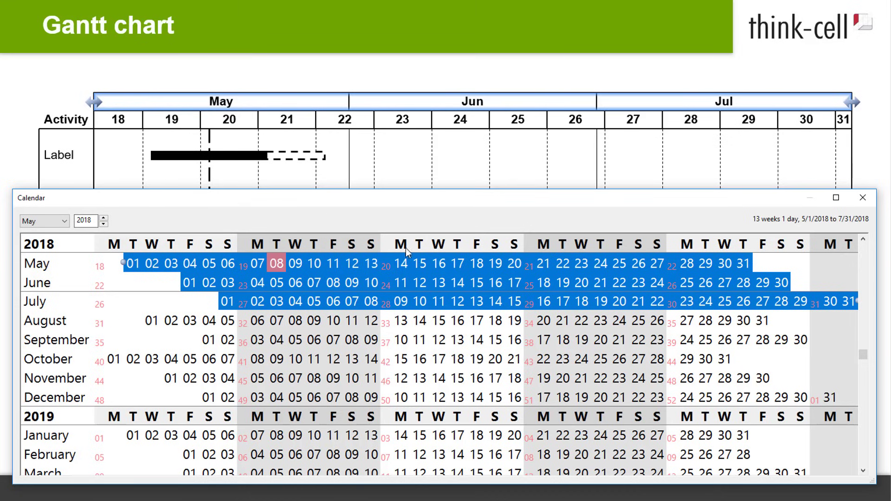
{"action": "left_click", "coordinate": [408, 266]}
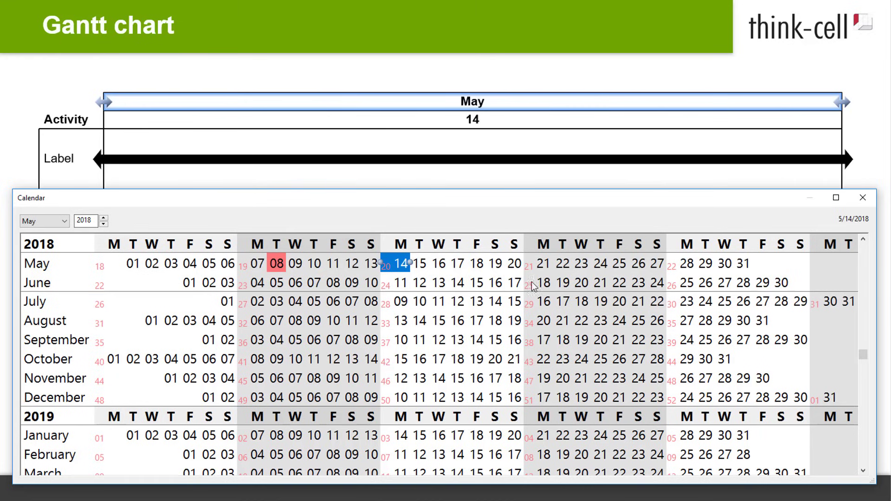
{"action": "left_click", "coordinate": [664, 306], "text": "shift"}
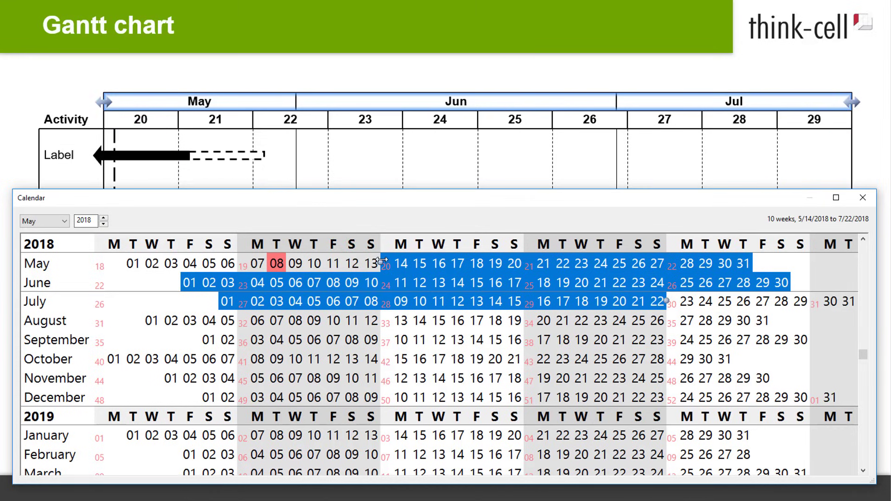
{"action": "left_click_drag", "start_coordinate": [379, 263], "coordinate": [238, 263]}
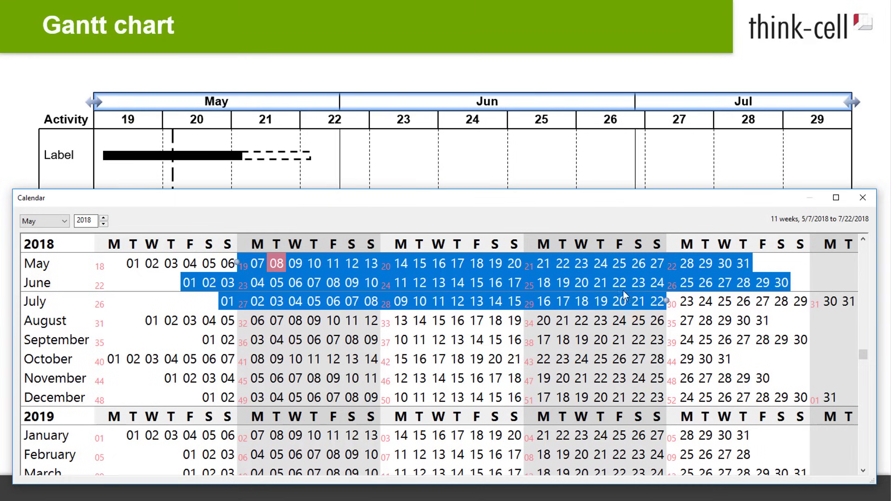
{"action": "left_click_drag", "start_coordinate": [666, 301], "coordinate": [806, 302]}
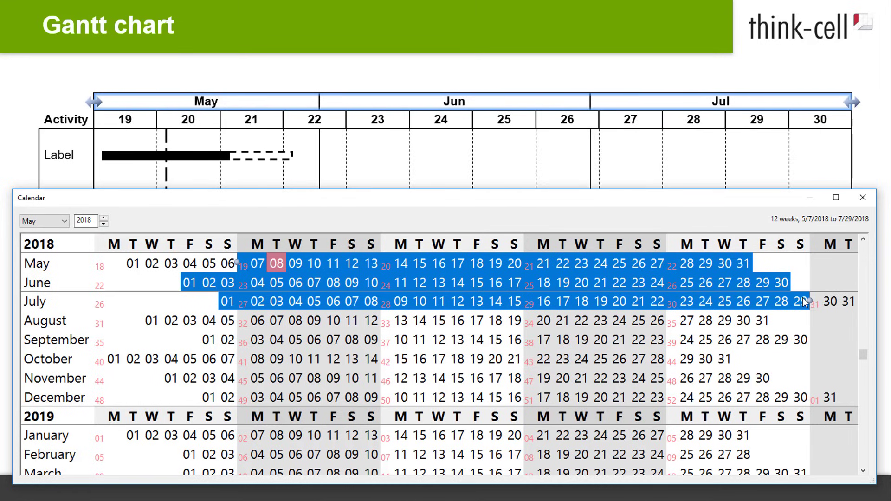
{"action": "left_click", "coordinate": [837, 75]}
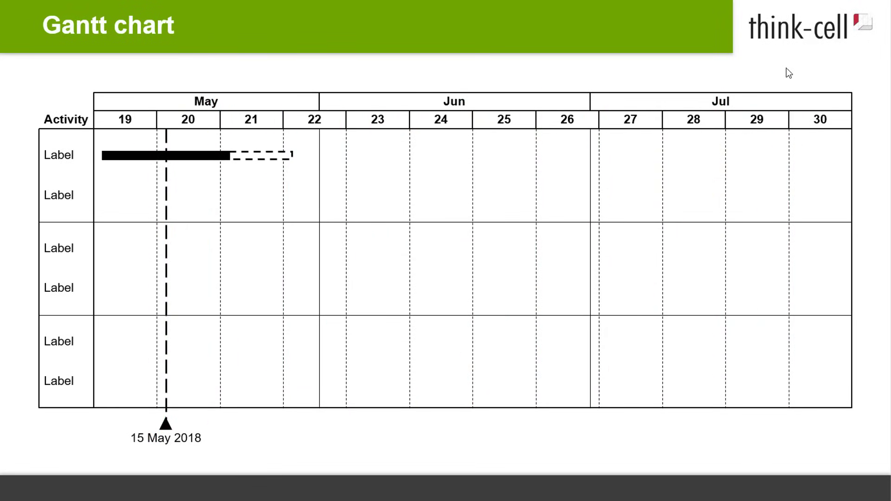
{"action": "left_click", "coordinate": [777, 119]}
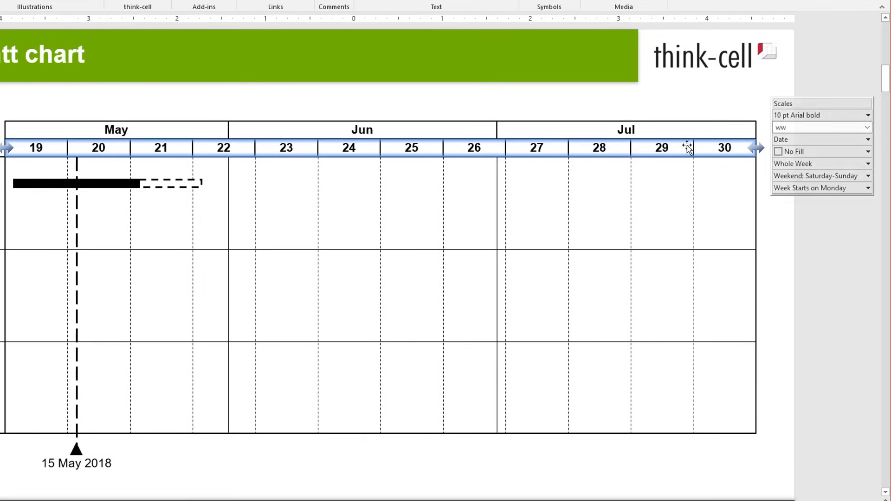
{"action": "left_click", "coordinate": [809, 103]}
{"action": "mouse_move", "coordinate": [801, 118]}
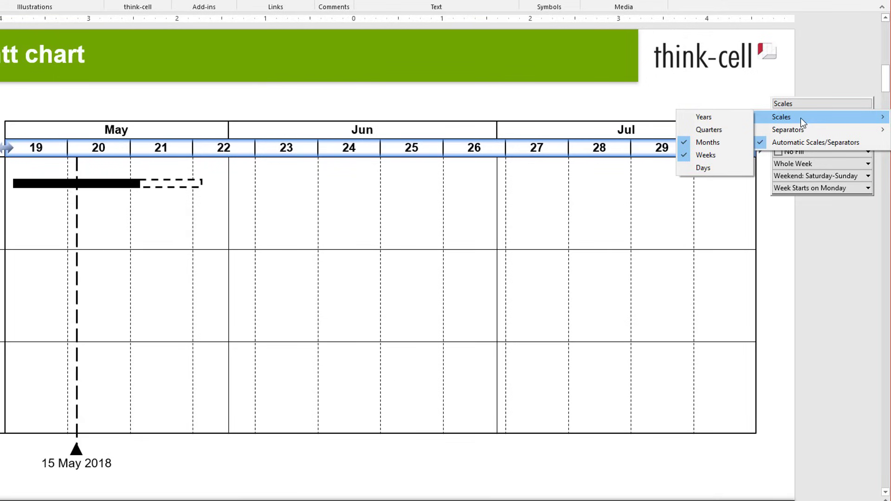
{"action": "left_click", "coordinate": [742, 92]}
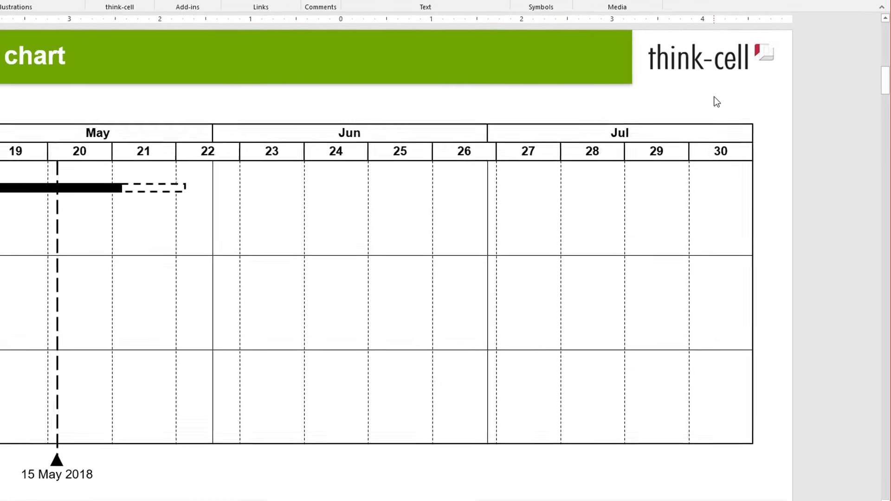
{"action": "left_click", "coordinate": [658, 167]}
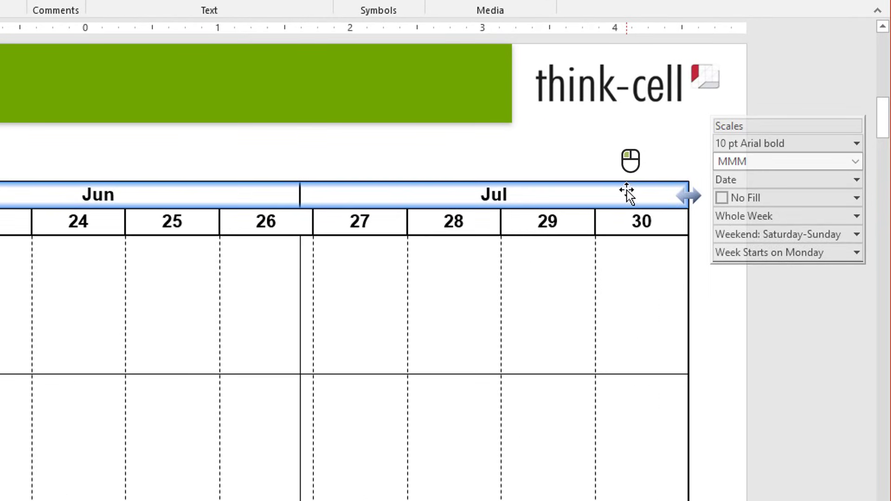
{"action": "left_click", "coordinate": [732, 126]}
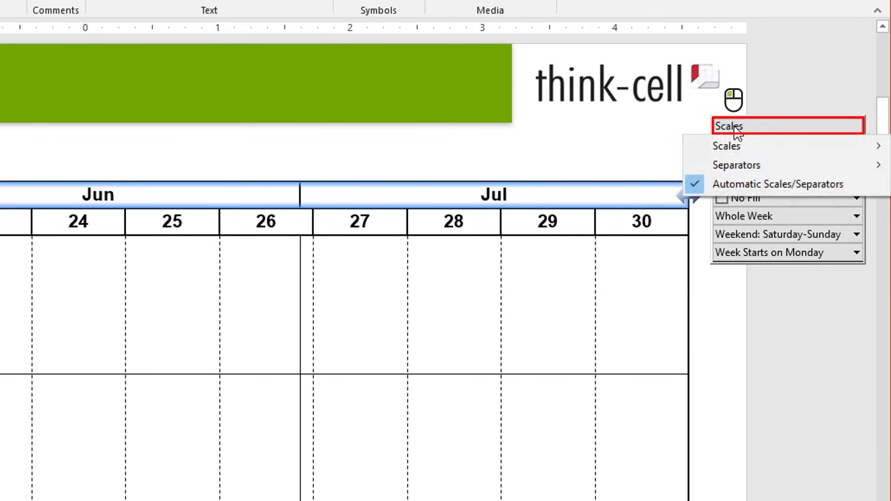
{"action": "left_click", "coordinate": [731, 145]}
{"action": "left_click", "coordinate": [649, 152]}
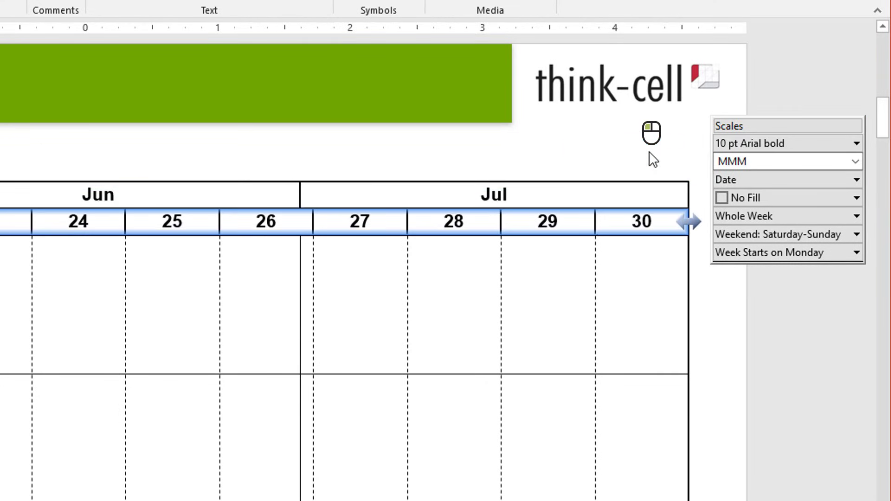
{"action": "left_click", "coordinate": [742, 125]}
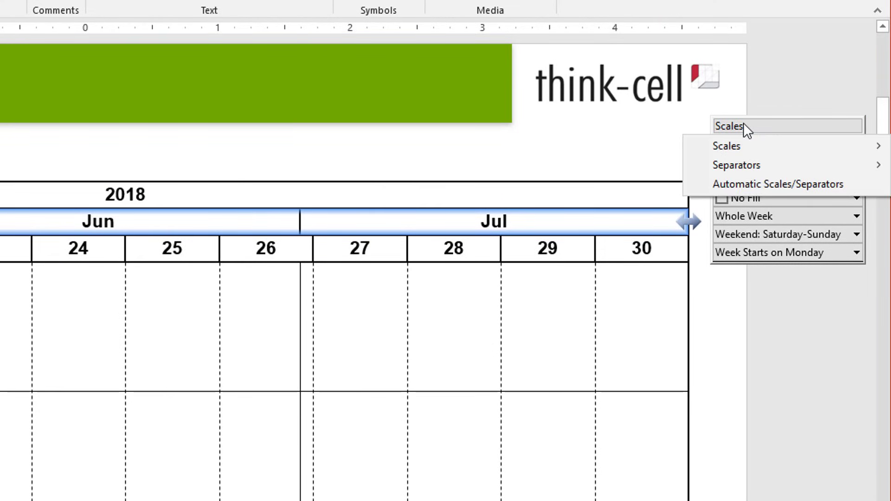
{"action": "left_click", "coordinate": [731, 146]}
{"action": "left_click", "coordinate": [645, 203]}
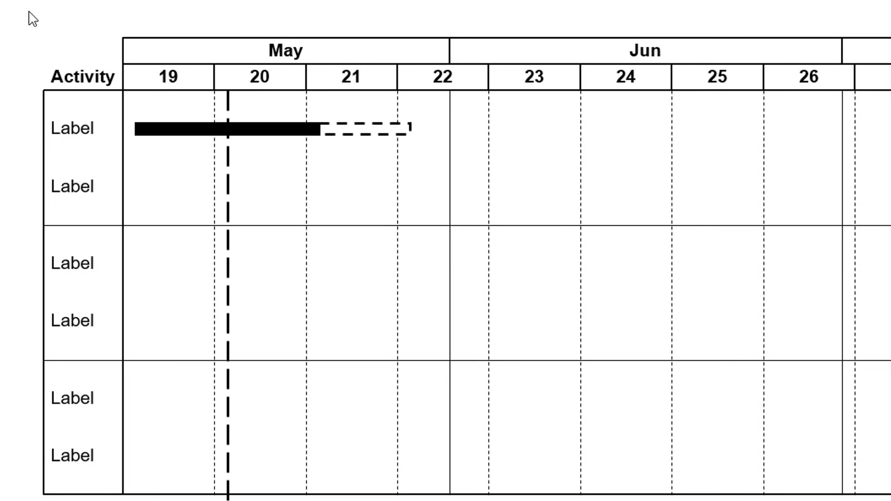
Name the first rows 'Create transparency' and 'Generate ideas utilizing internal knowledge' / 'external know-how'.
{"action": "double_click", "coordinate": [85, 128]}
{"action": "type", "text": "Creat"}
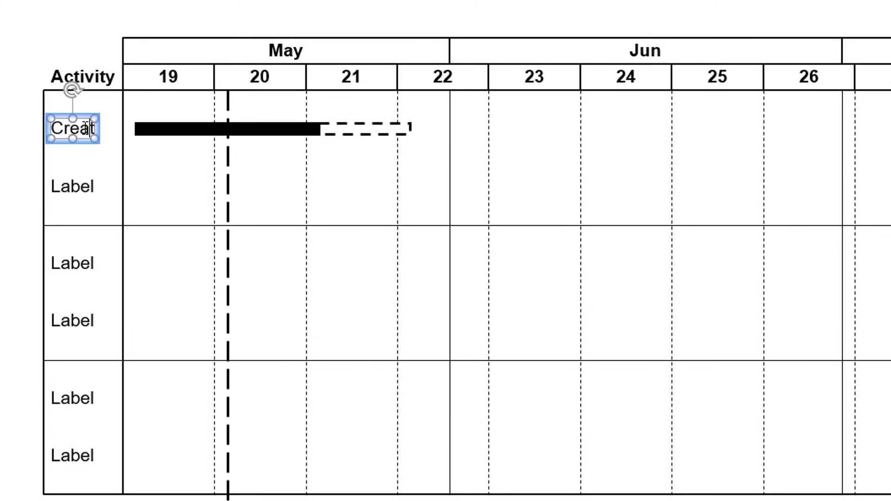
{"action": "type", "text": "e transparency"}
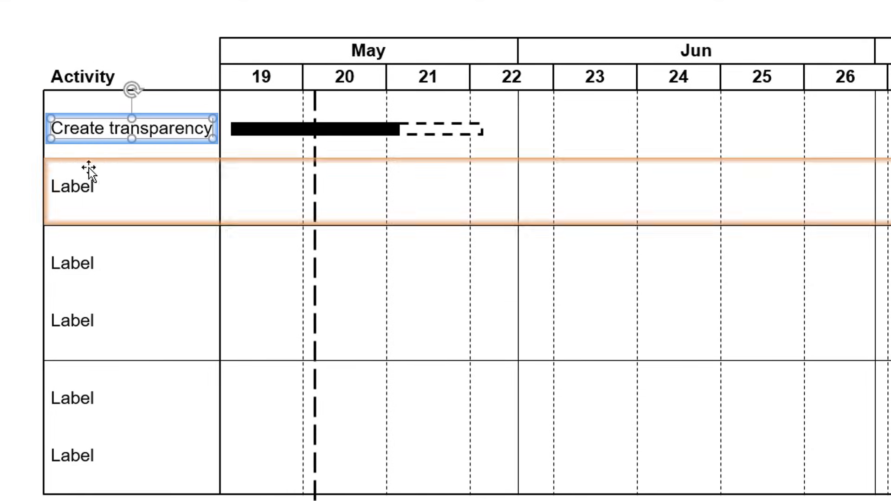
{"action": "double_click", "coordinate": [84, 185]}
{"action": "type", "text": "Generate ideas utilizing"}
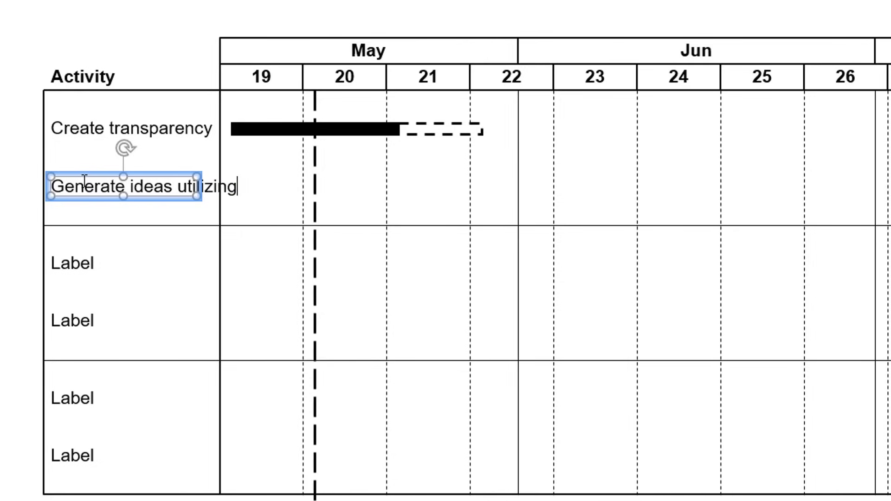
{"action": "key", "text": "Return"}
{"action": "type", "text": "internal knowledge"}
{"action": "double_click", "coordinate": [72, 274]}
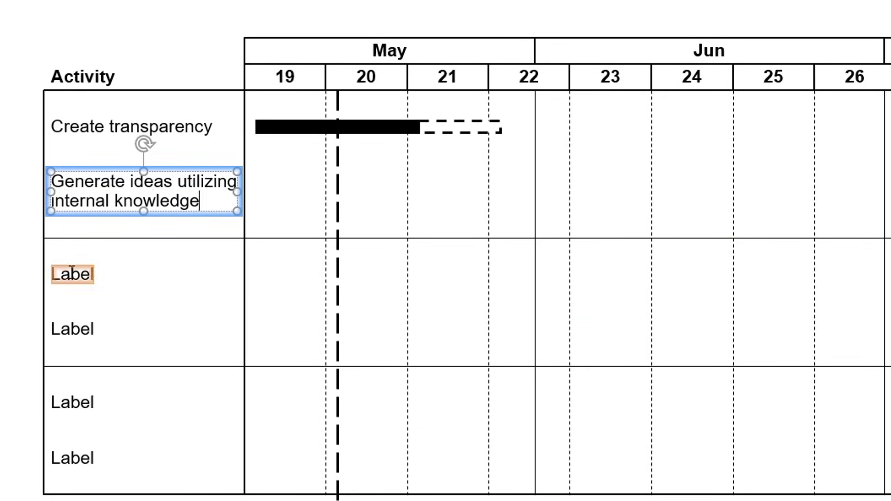
{"action": "type", "text": "Generate ideas utilizing"}
{"action": "key", "text": "Return"}
{"action": "type", "text": "external know-how"}
Name the remaining rows 'Evaluate ideas and plan implementations', 'Institutionalize target cost derivation process', 'Idea review'.
{"action": "double_click", "coordinate": [71, 334]}
{"action": "type", "text": "Evaluate ideas and"}
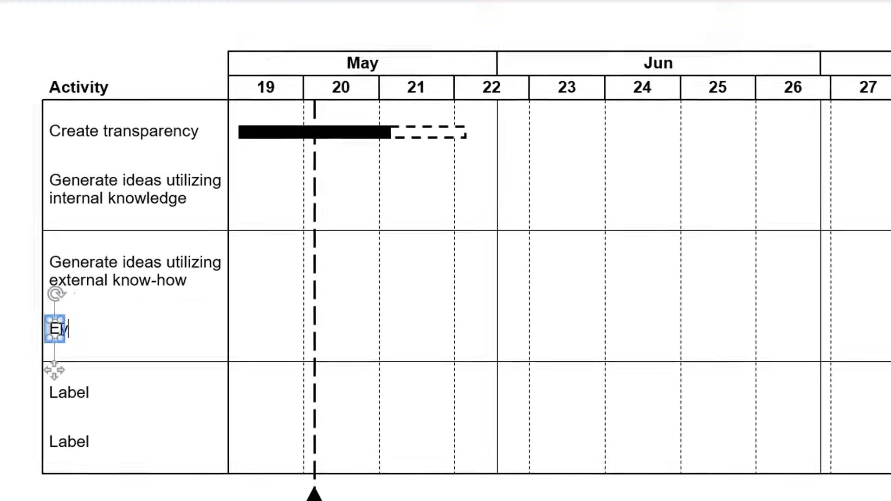
{"action": "key", "text": "Return"}
{"action": "type", "text": "plan implementations"}
{"action": "double_click", "coordinate": [86, 401]}
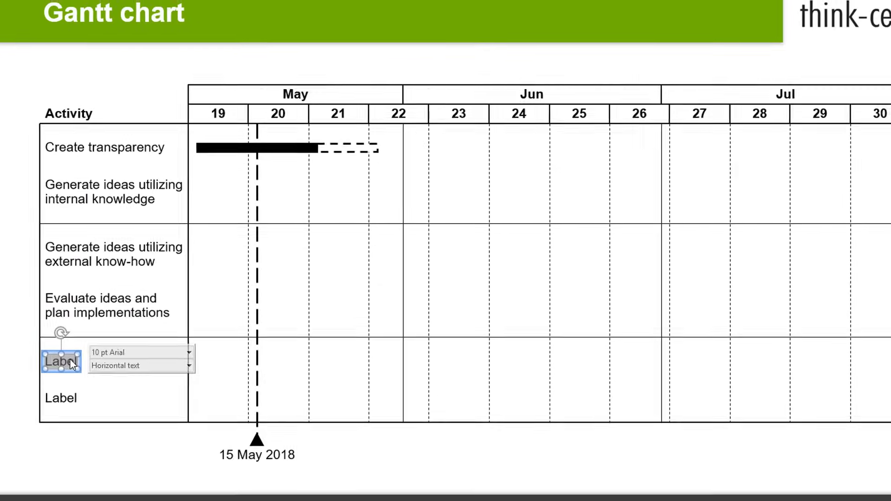
{"action": "type", "text": "Institutionalize target cost"}
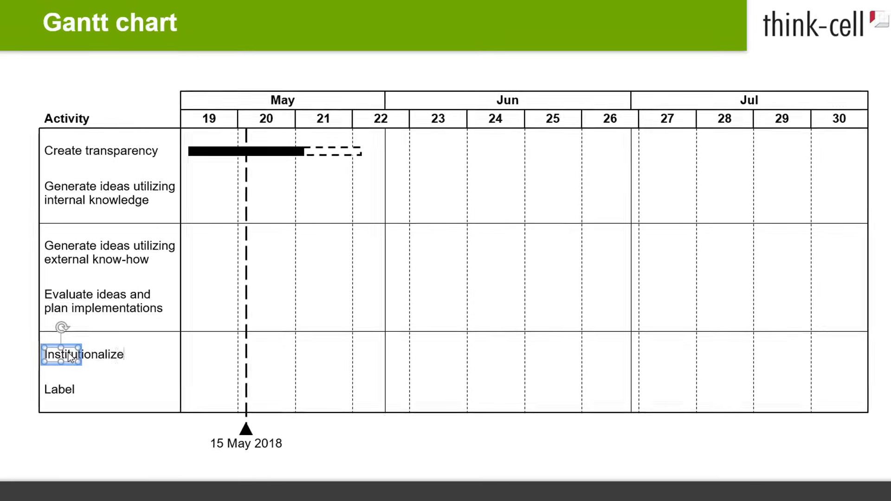
{"action": "key", "text": "Return"}
{"action": "type", "text": "derivation process"}
{"action": "double_click", "coordinate": [61, 398]}
{"action": "type", "text": "Idea review"}
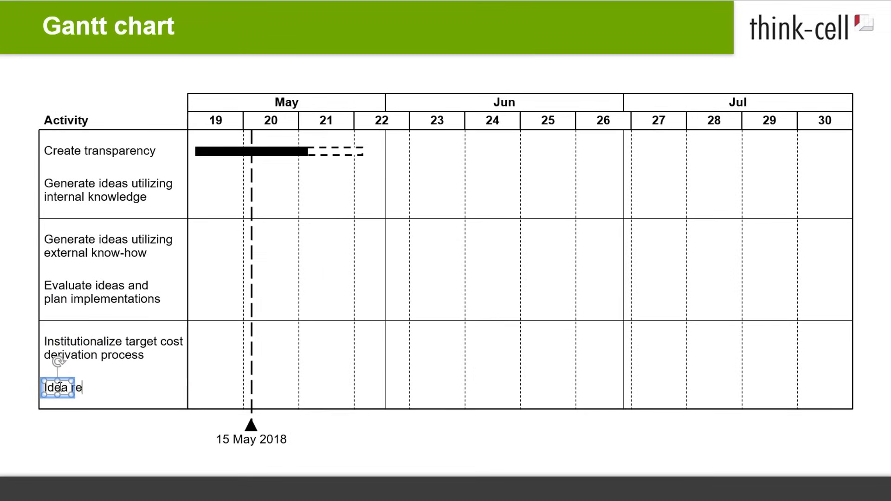
{"action": "left_click", "coordinate": [16, 424]}
Insert a row below the internal knowledge activity, then delete the empty Label row.
{"action": "left_click", "coordinate": [80, 312]}
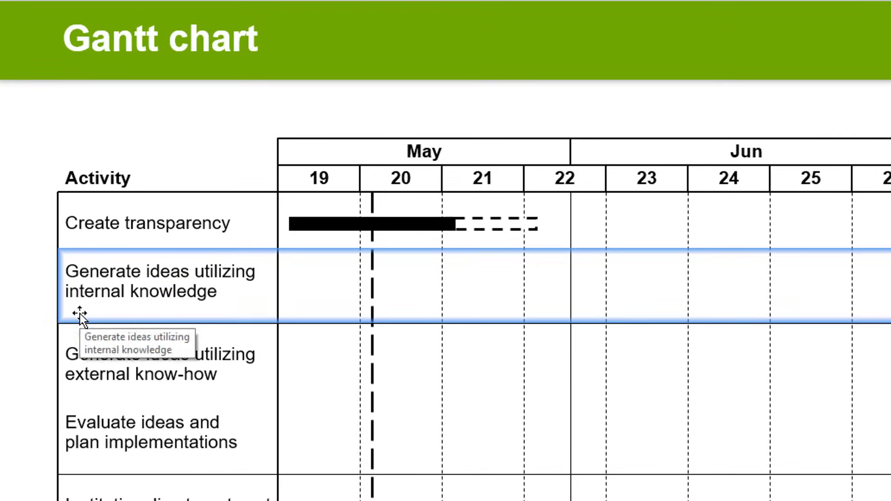
{"action": "right_click", "coordinate": [79, 312]}
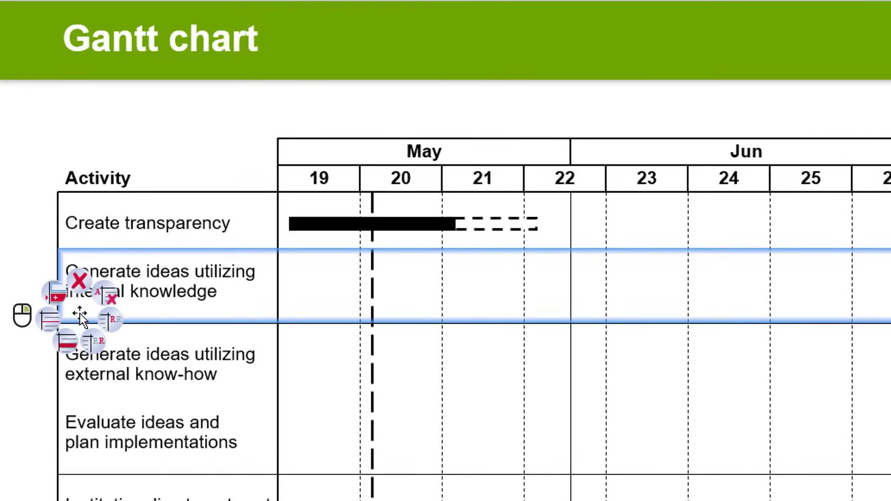
{"action": "left_click", "coordinate": [55, 297]}
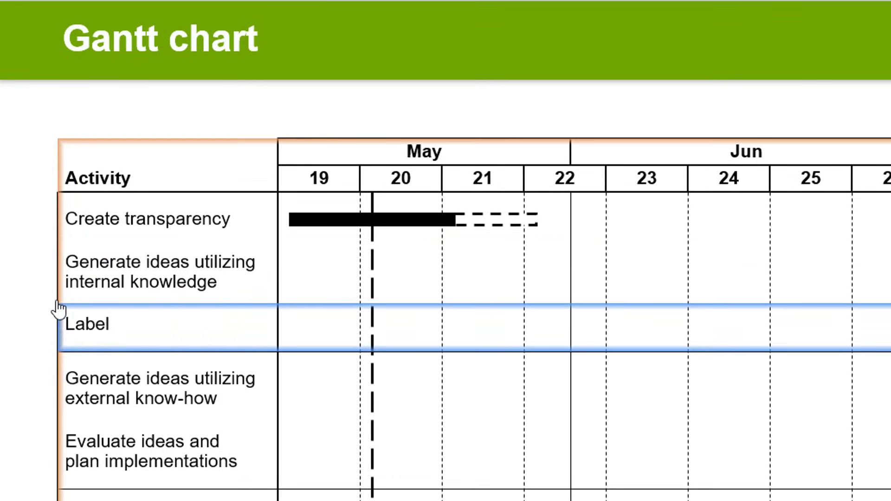
{"action": "right_click", "coordinate": [149, 329]}
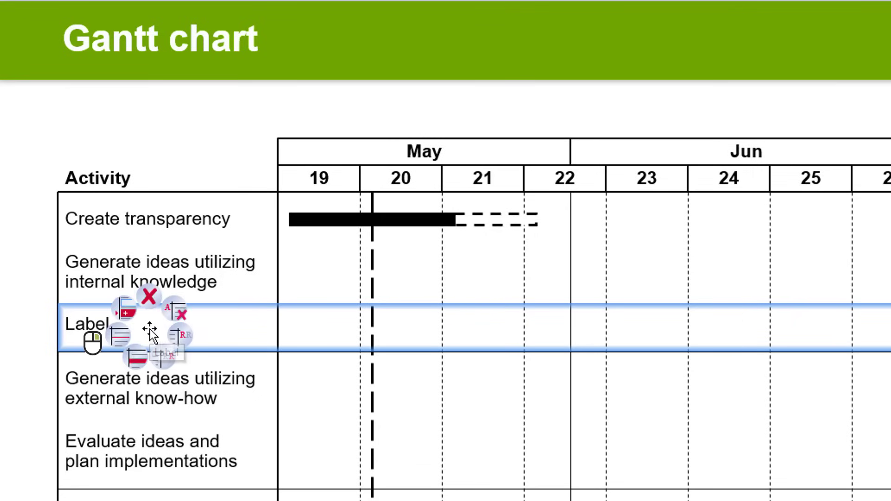
{"action": "left_click", "coordinate": [148, 299]}
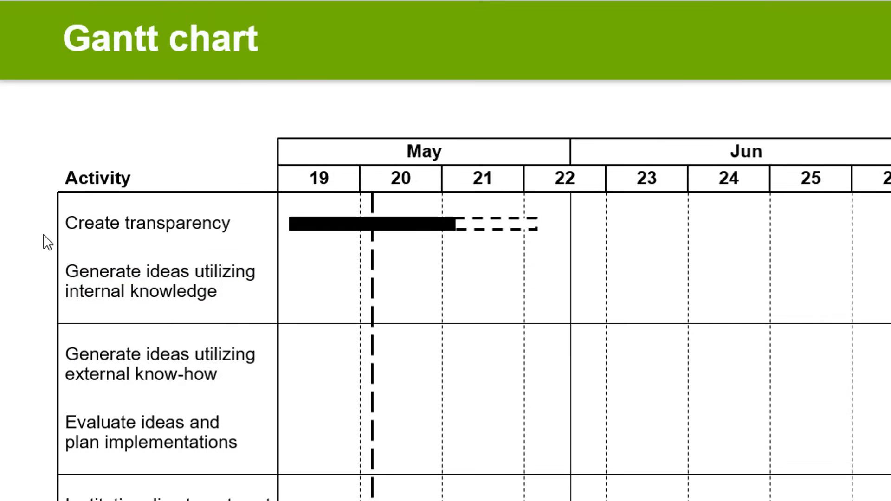
Rename the Activity column header to 'Project phase'.
{"action": "left_click", "coordinate": [88, 177]}
{"action": "type", "text": "Project phase"}
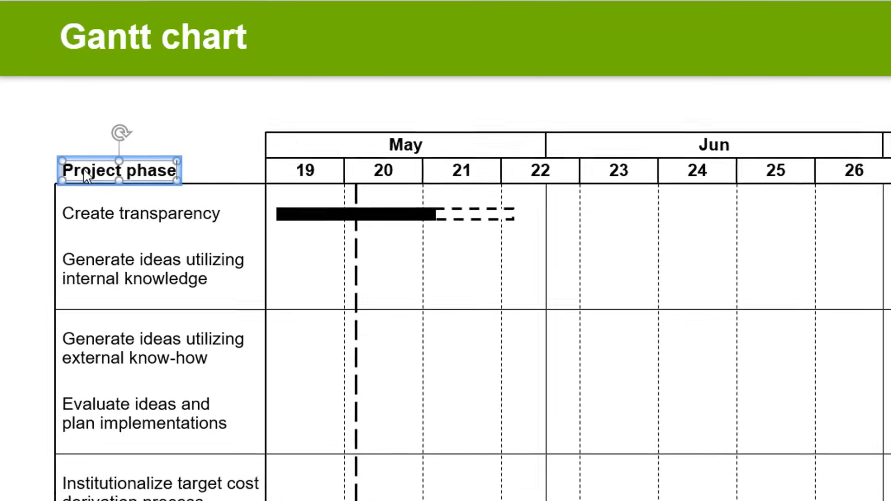
{"action": "left_click", "coordinate": [44, 122]}
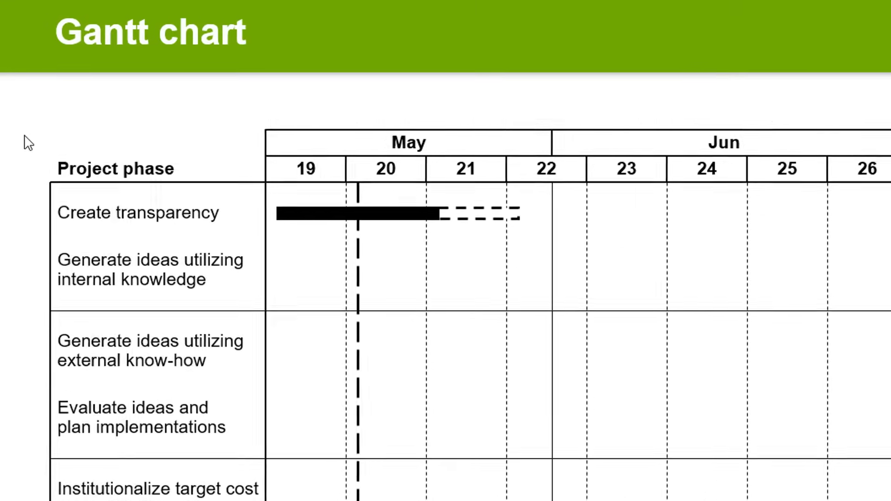
Drag the Create transparency bar and its handles so it runs from 7 May to 18 May 2018.
{"action": "left_click", "coordinate": [96, 143]}
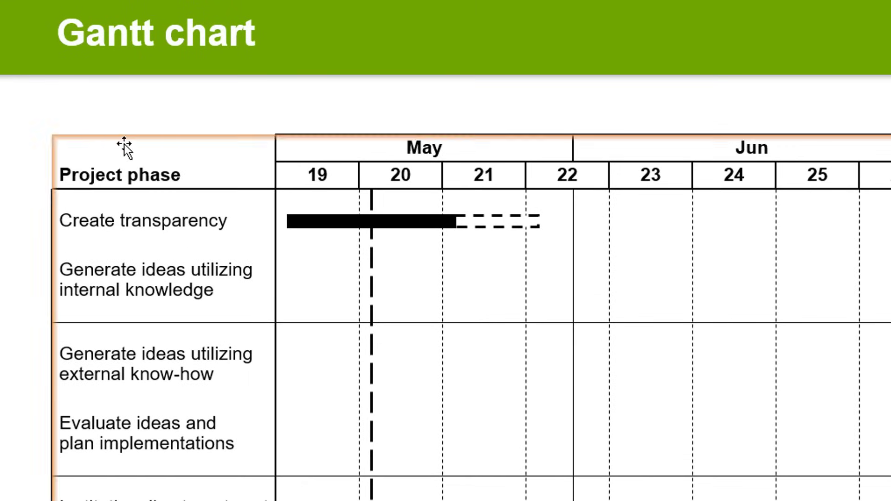
{"action": "left_click_drag", "start_coordinate": [305, 214], "coordinate": [310, 220]}
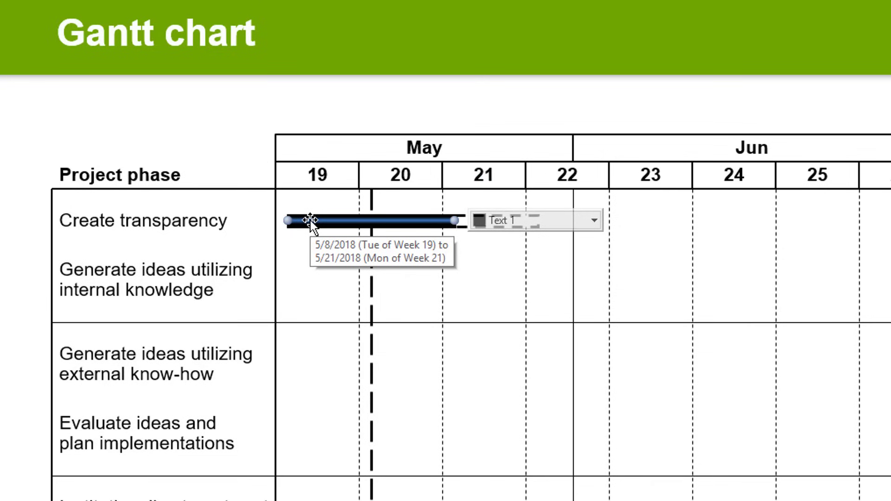
{"action": "left_click_drag", "start_coordinate": [289, 220], "coordinate": [279, 220]}
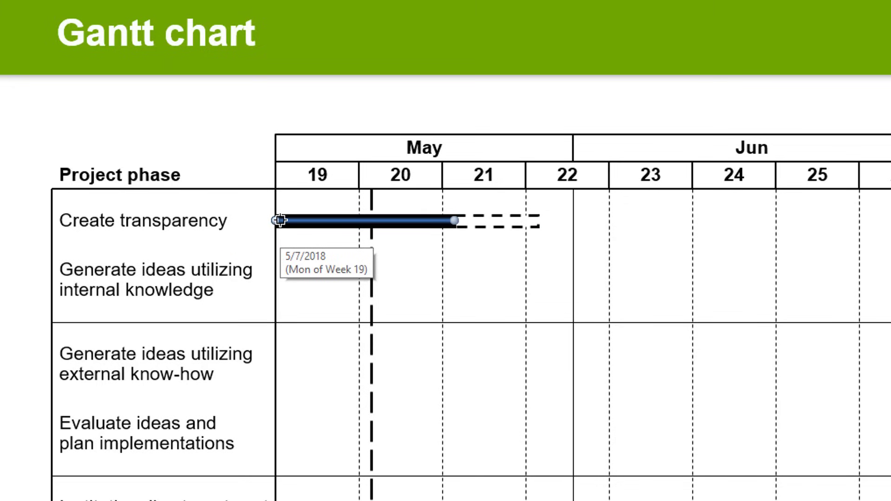
{"action": "left_click_drag", "start_coordinate": [280, 220], "coordinate": [420, 222]}
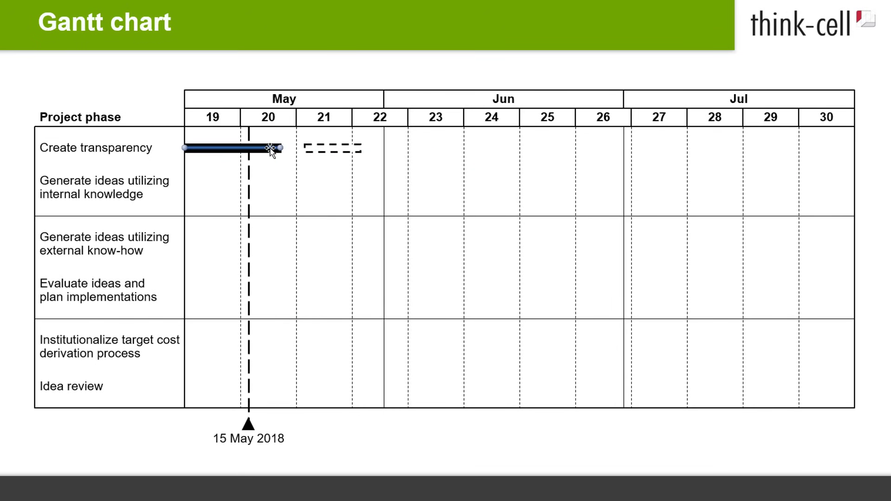
{"action": "double_click", "coordinate": [269, 149]}
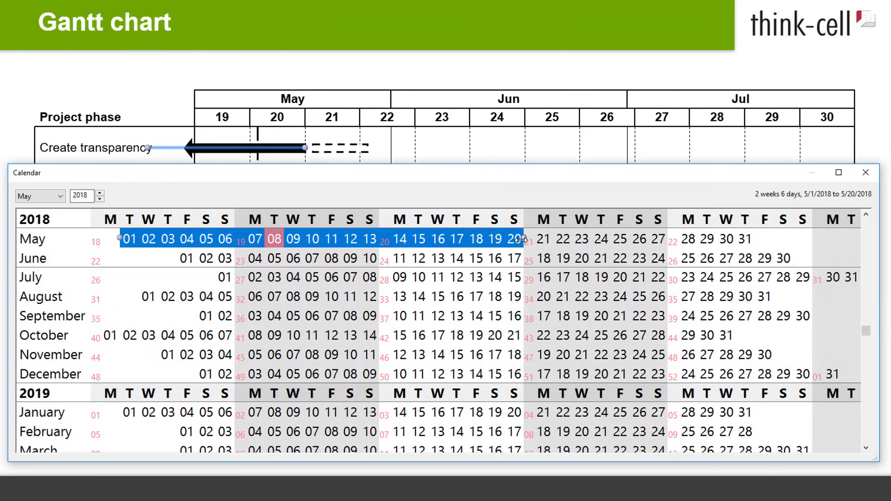
{"action": "left_click", "coordinate": [334, 73]}
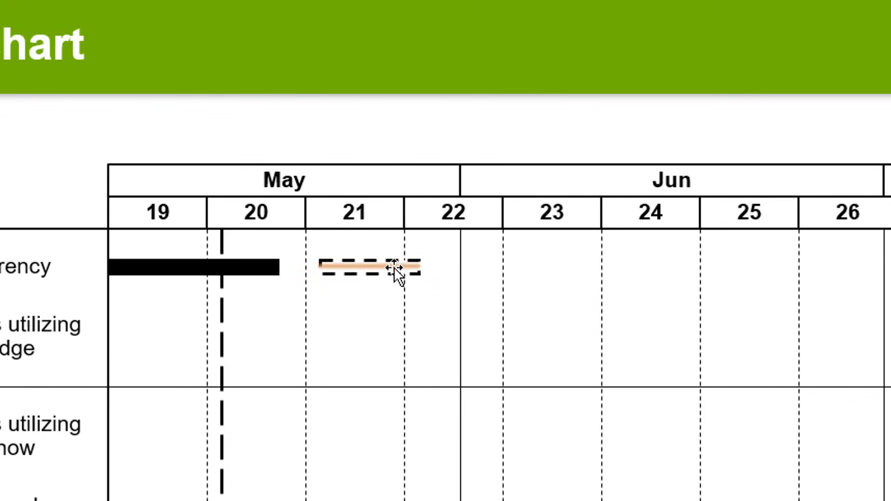
Attach the dashed follow-on bar to the black bar's end, extend it to 6 June, make the first part solid.
{"action": "left_click_drag", "start_coordinate": [394, 268], "coordinate": [396, 270]}
{"action": "left_click_drag", "start_coordinate": [320, 267], "coordinate": [285, 311]}
{"action": "left_click_drag", "start_coordinate": [421, 266], "coordinate": [528, 272]}
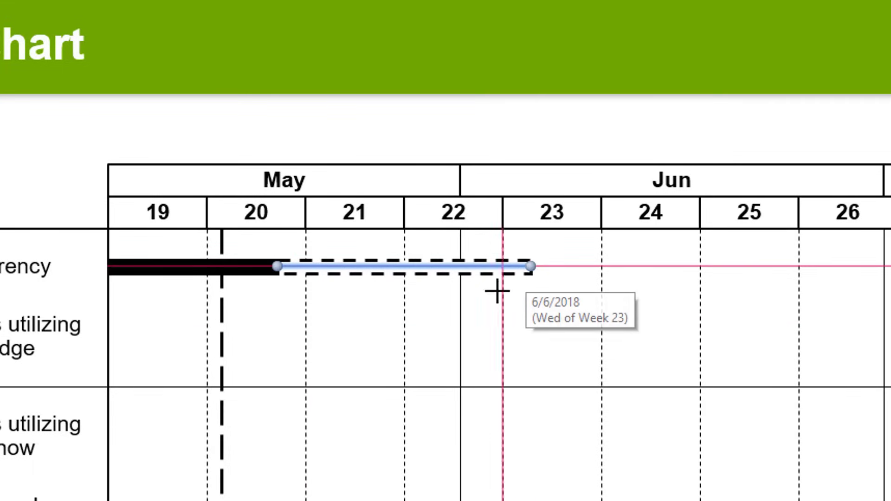
{"action": "left_click", "coordinate": [238, 271]}
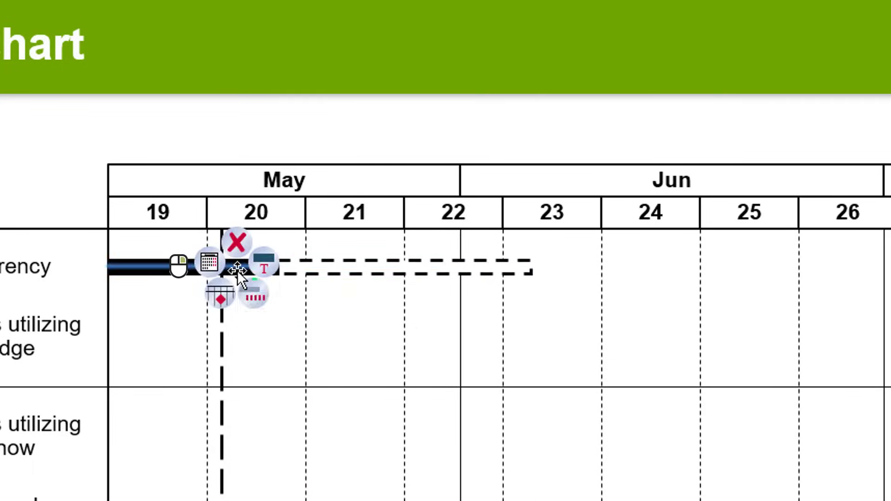
{"action": "left_click", "coordinate": [251, 297]}
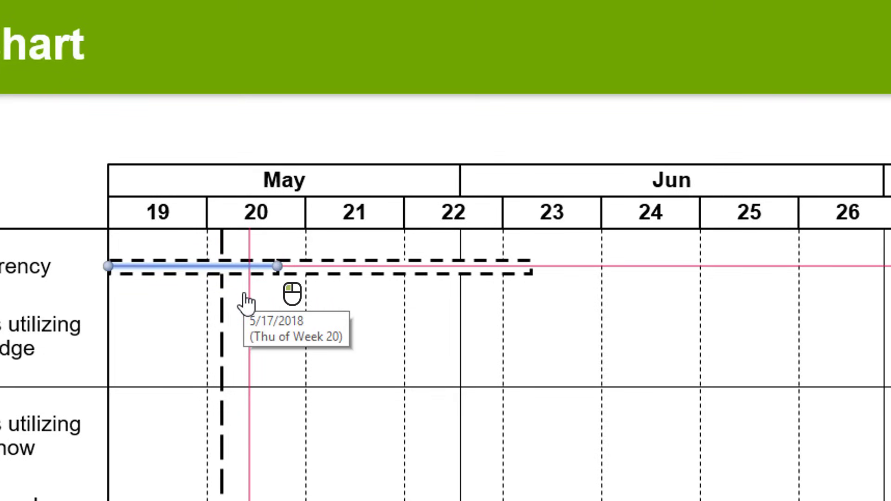
{"action": "left_click", "coordinate": [236, 264]}
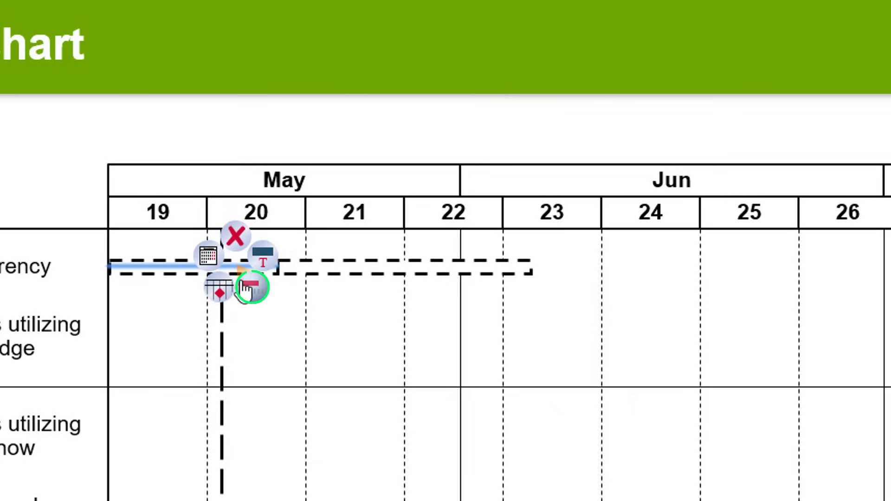
{"action": "left_click", "coordinate": [244, 290]}
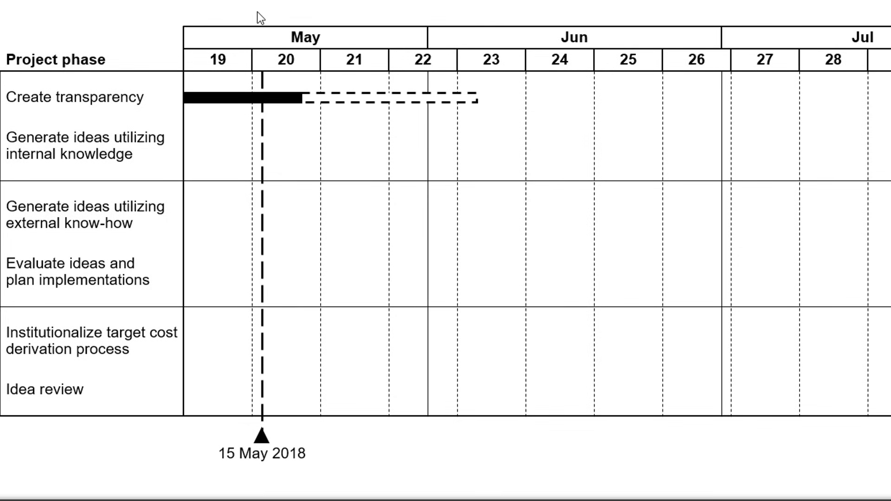
Colour the bar and 15 May milestone Accent 1 green, and the continuation solid light green.
{"action": "left_click", "coordinate": [227, 97]}
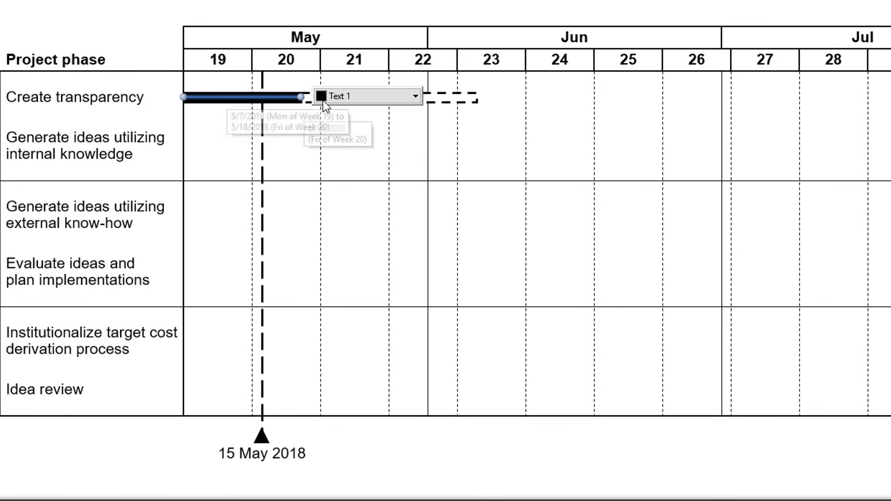
{"action": "left_click", "coordinate": [346, 98]}
{"action": "left_click", "coordinate": [371, 154]}
{"action": "left_click", "coordinate": [261, 435]}
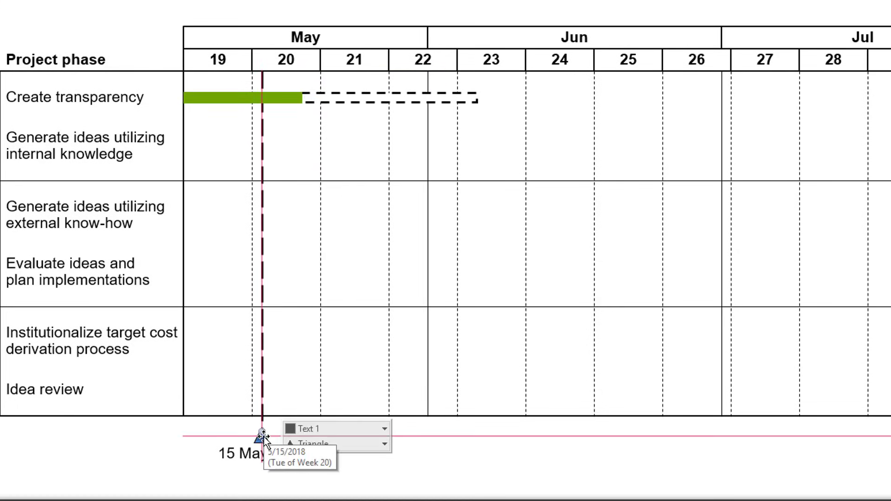
{"action": "left_click", "coordinate": [295, 431]}
{"action": "left_click", "coordinate": [322, 160]}
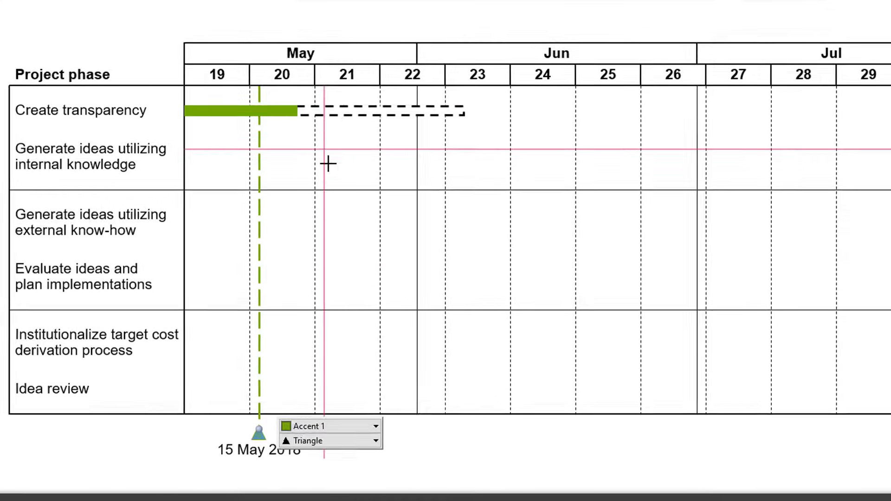
{"action": "left_click", "coordinate": [335, 123]}
{"action": "left_click", "coordinate": [478, 125]}
{"action": "left_click", "coordinate": [497, 385]}
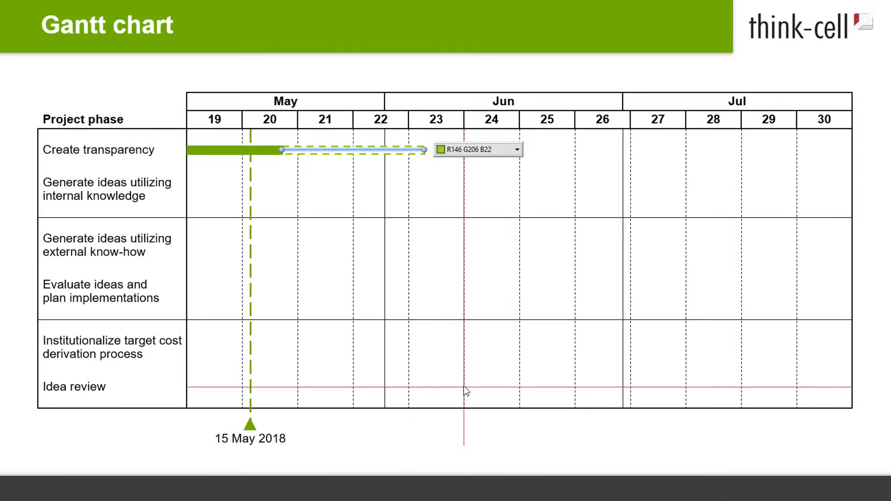
{"action": "left_click", "coordinate": [405, 150]}
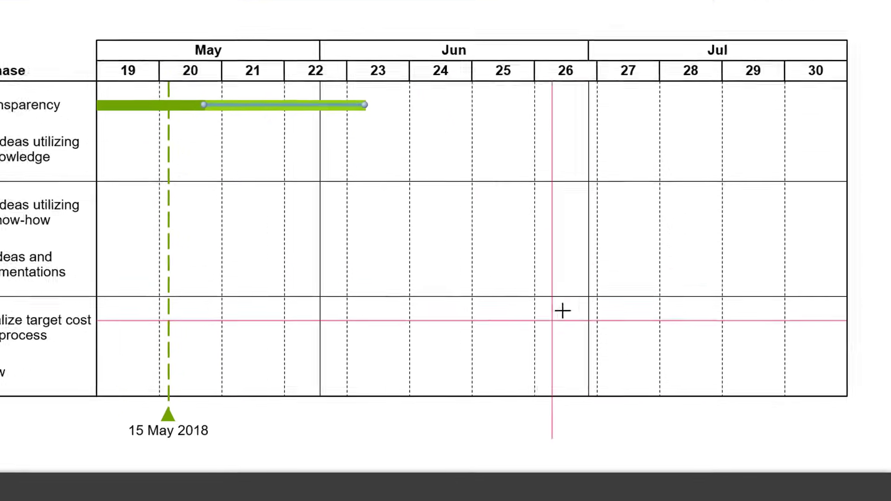
Add a new bar to the Institutionalize row spanning 2 to 22 July 2018.
{"action": "right_click", "coordinate": [589, 307]}
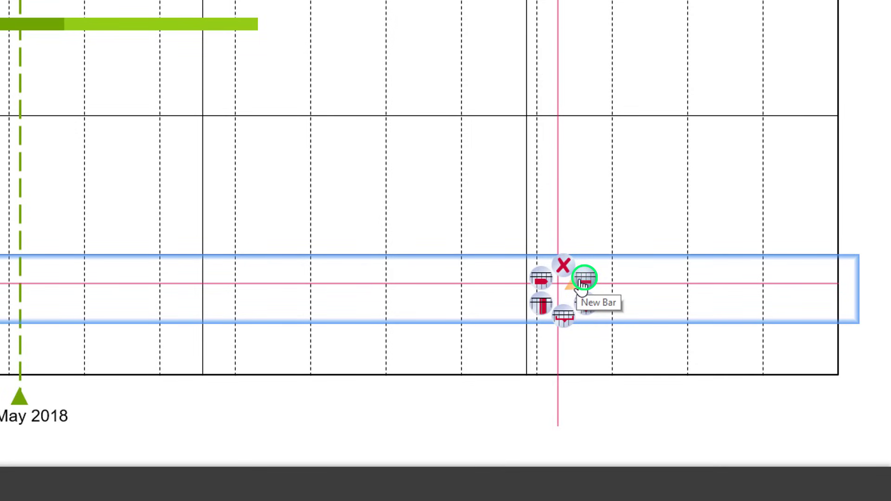
{"action": "left_click", "coordinate": [582, 285]}
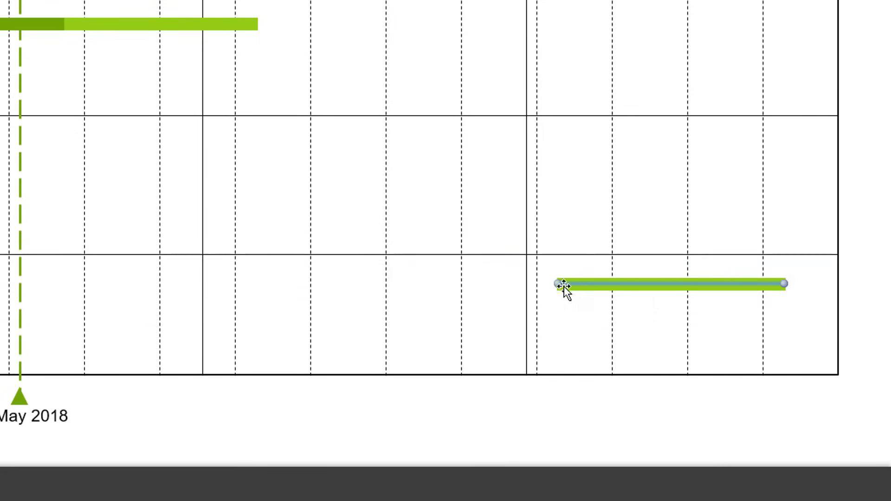
{"action": "left_click_drag", "start_coordinate": [559, 284], "coordinate": [538, 284]}
{"action": "left_click_drag", "start_coordinate": [783, 284], "coordinate": [765, 285]}
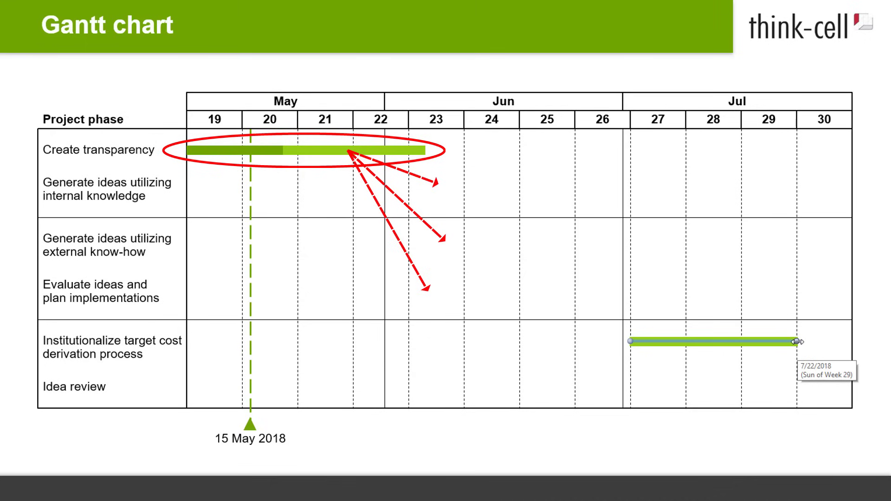
{"action": "left_click_drag", "start_coordinate": [424, 150], "coordinate": [438, 124]}
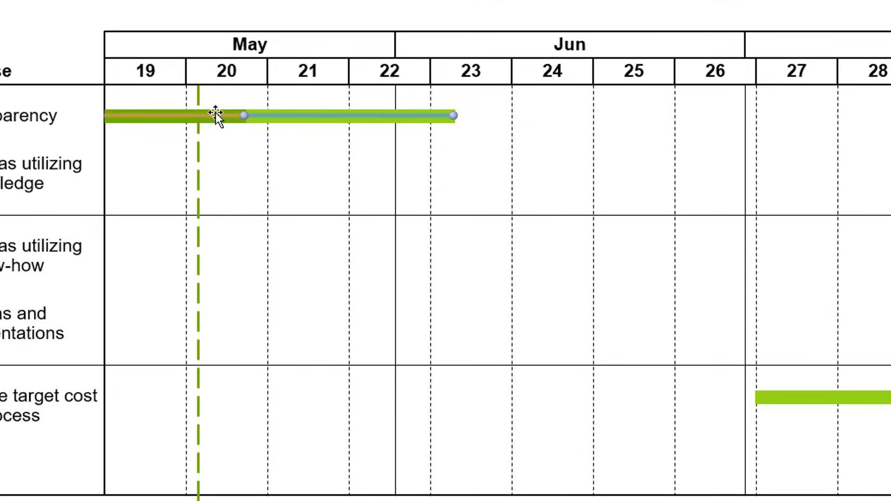
Copy the two-tone bar to the next phase row, extending it to week 26 and shifting its split later.
{"action": "left_click", "coordinate": [227, 123], "text": "shift"}
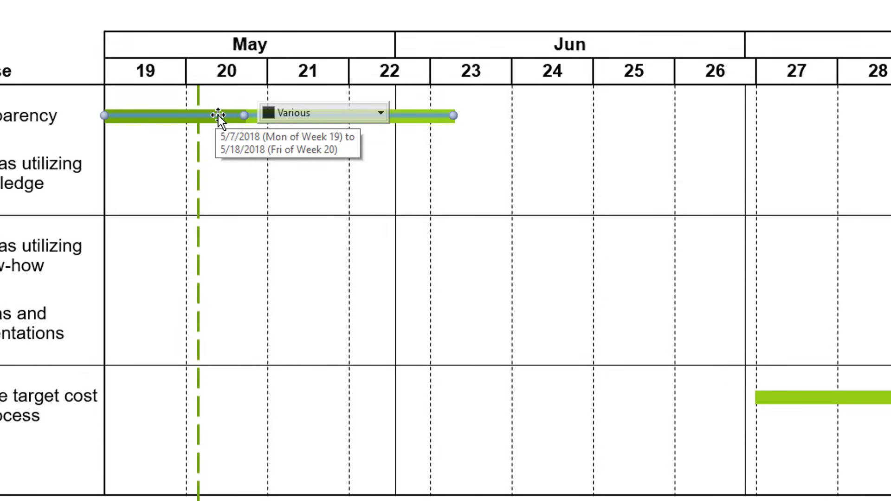
{"action": "left_click", "coordinate": [218, 115], "text": "ctrl"}
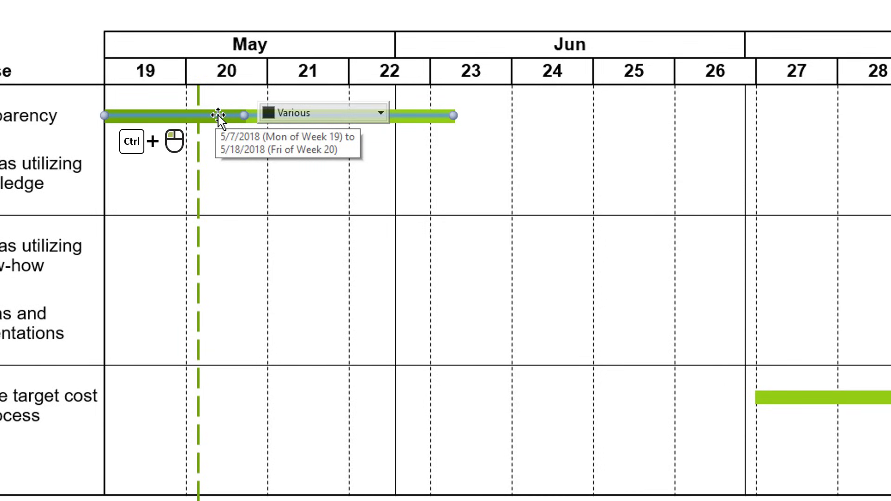
{"action": "left_click_drag", "start_coordinate": [218, 116], "coordinate": [396, 187]}
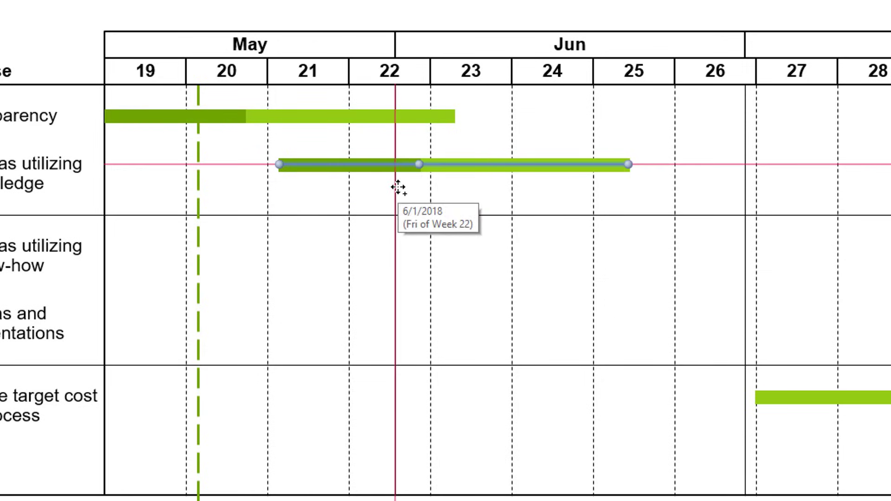
{"action": "left_click_drag", "start_coordinate": [278, 164], "coordinate": [208, 164]}
{"action": "left_click_drag", "start_coordinate": [618, 166], "coordinate": [752, 167]}
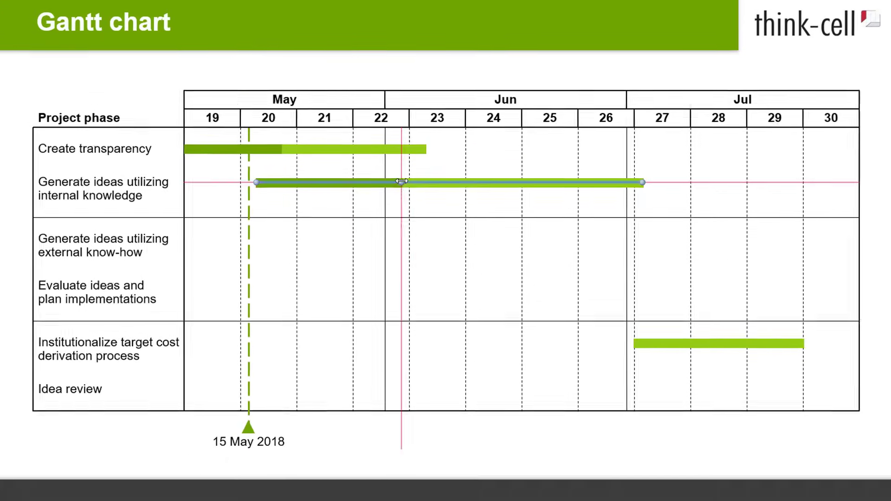
{"action": "left_click_drag", "start_coordinate": [402, 181], "coordinate": [446, 247]}
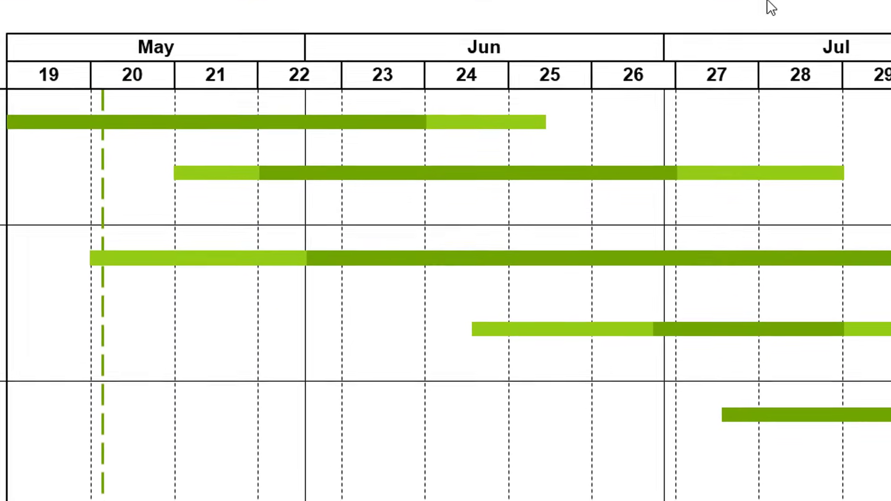
Add a date label beneath the internal-knowledge Generate ideas bar.
{"action": "right_click", "coordinate": [554, 174]}
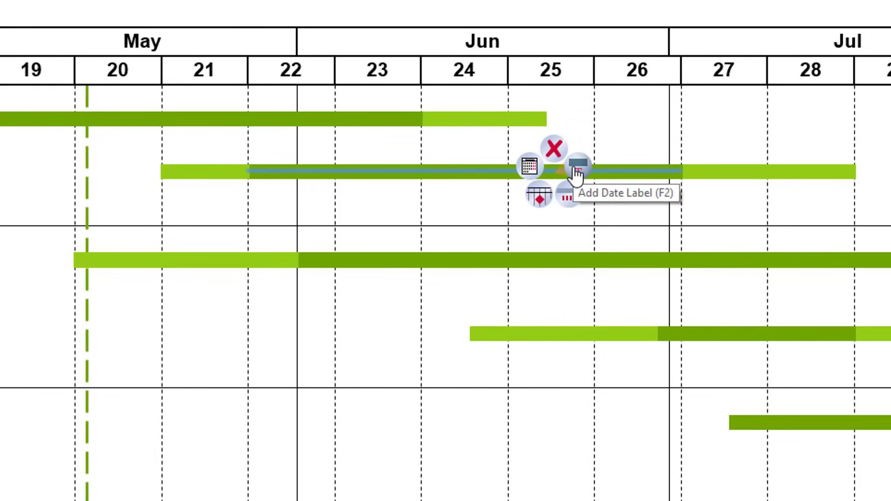
{"action": "left_click", "coordinate": [575, 173]}
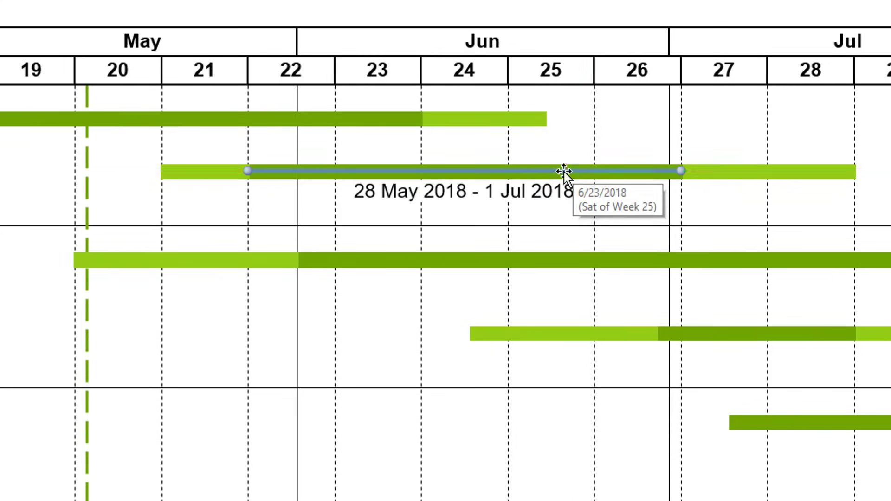
{"action": "left_click", "coordinate": [546, 191]}
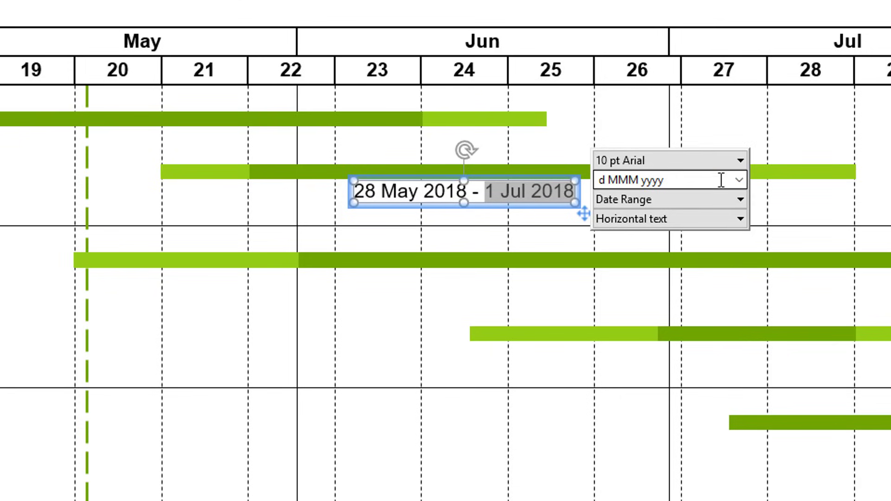
Format the label's dates as dd MMM yyyy and prefix them with 'Core team phase'.
{"action": "left_click", "coordinate": [738, 180]}
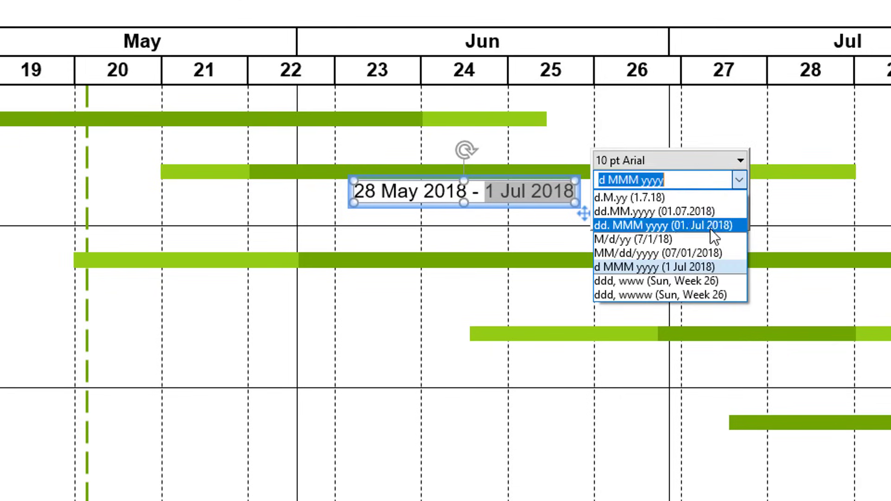
{"action": "left_click", "coordinate": [710, 238]}
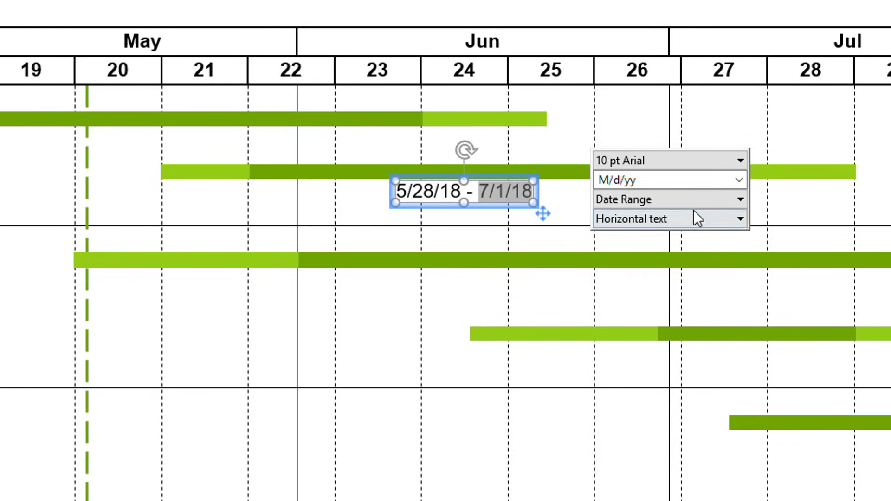
{"action": "left_click", "coordinate": [671, 180]}
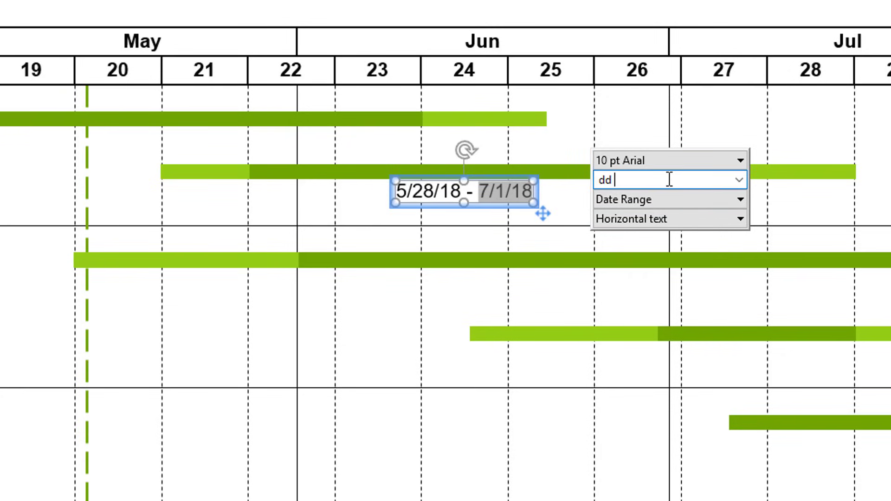
{"action": "key", "text": "Return"}
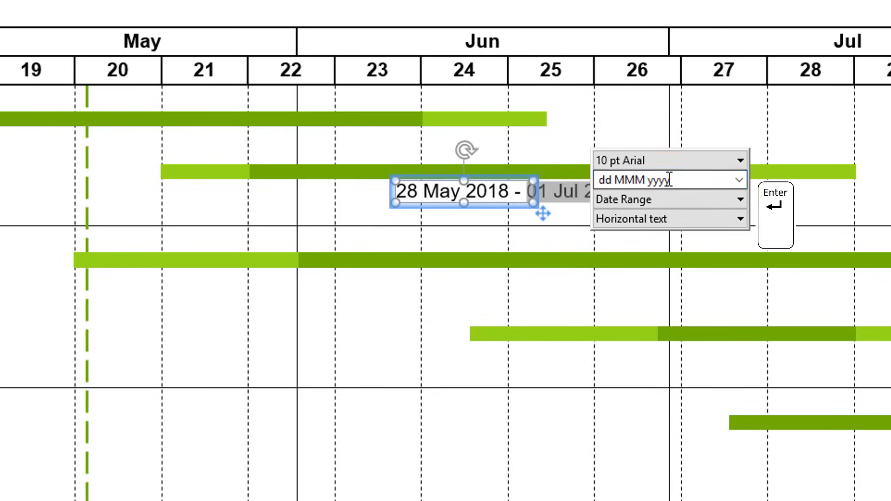
{"action": "key", "text": "Home"}
{"action": "type", "text": "Core te"}
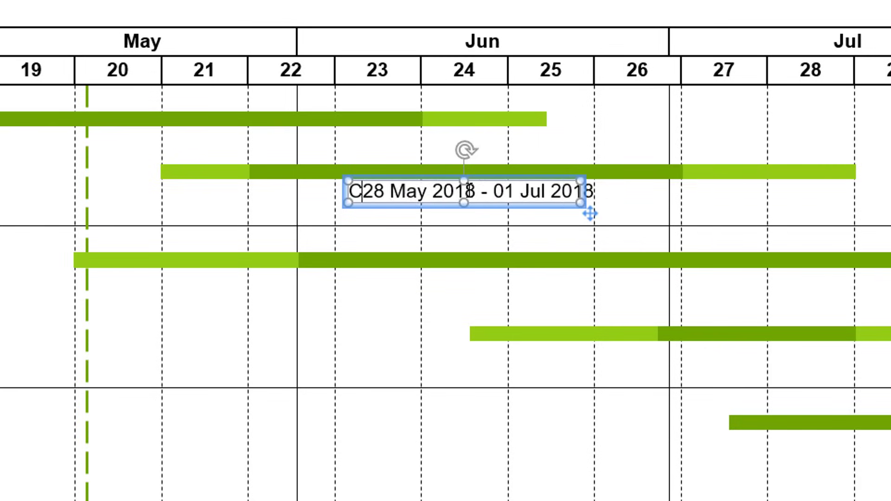
{"action": "type", "text": "am phase"}
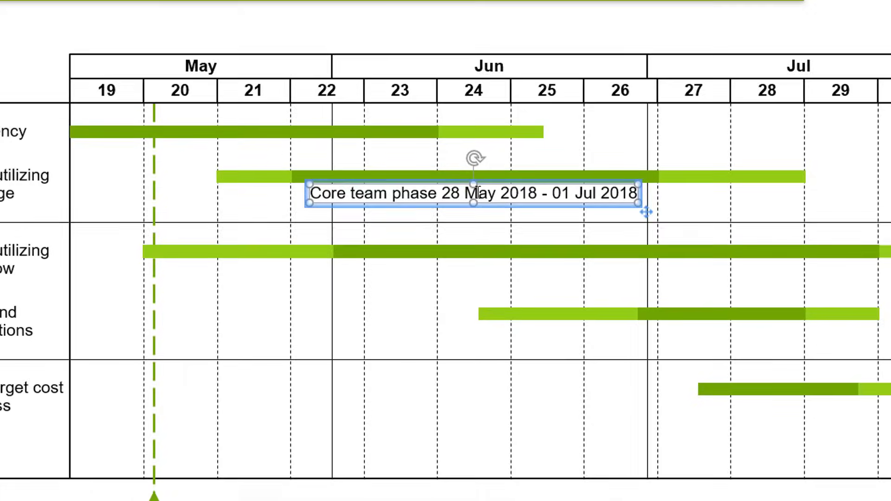
{"action": "left_click", "coordinate": [887, 183]}
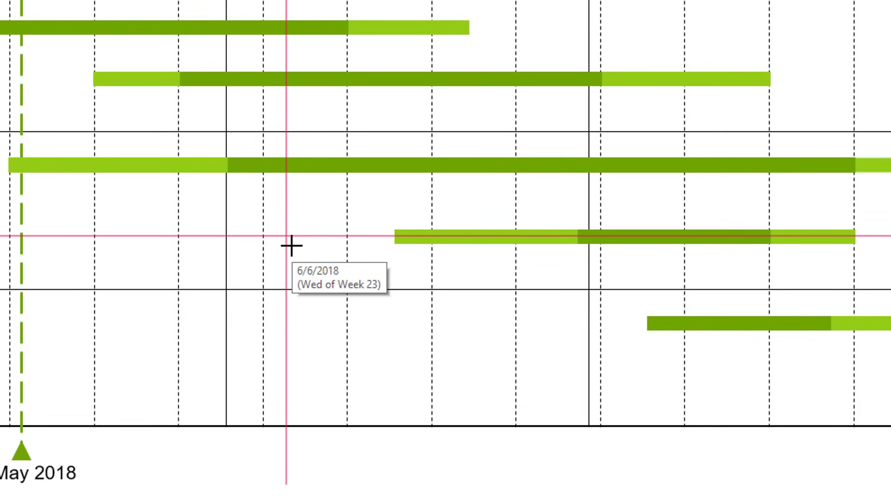
Place a new milestone at 06 Jun 2018 in the Evaluate ideas row from the radial menu.
{"action": "right_click", "coordinate": [291, 246]}
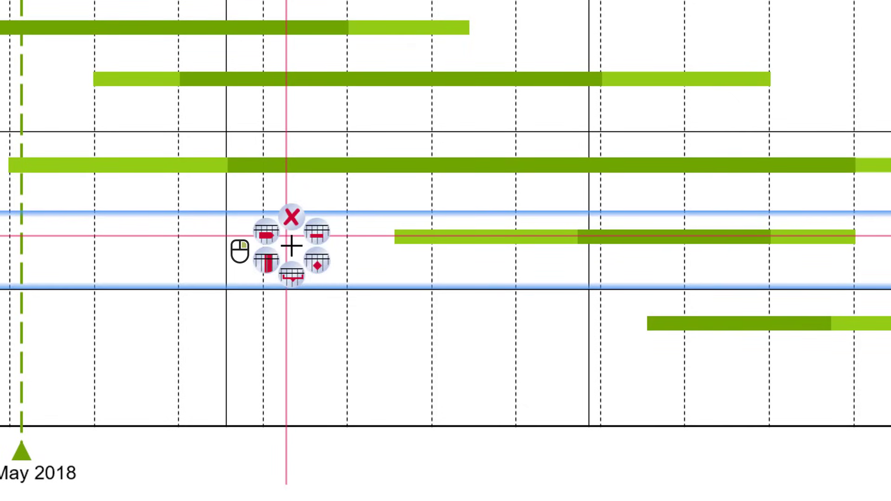
{"action": "left_click", "coordinate": [317, 261]}
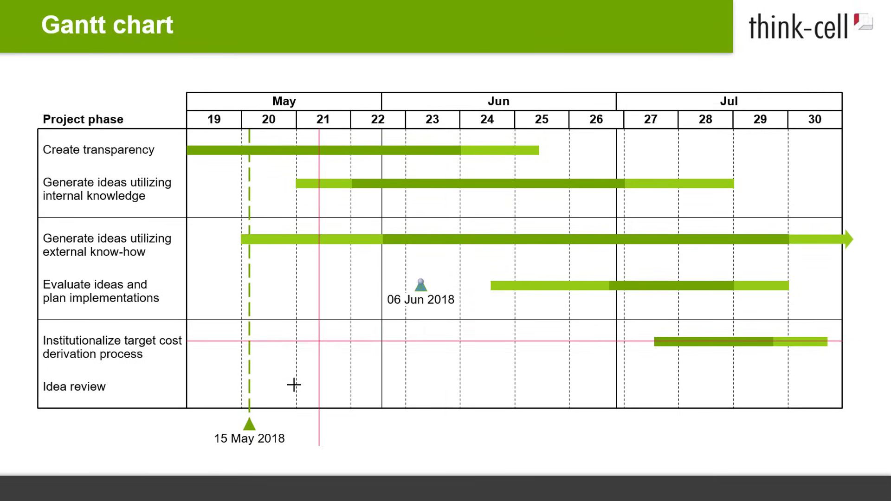
Move the 15 May 2018 milestone and its dashed line to 18 May 2018.
{"action": "double_click", "coordinate": [250, 426]}
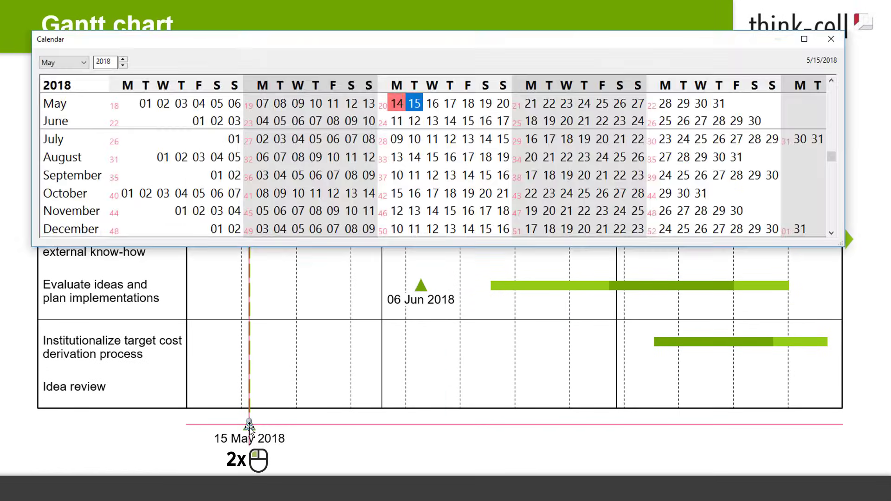
{"action": "left_click", "coordinate": [452, 104]}
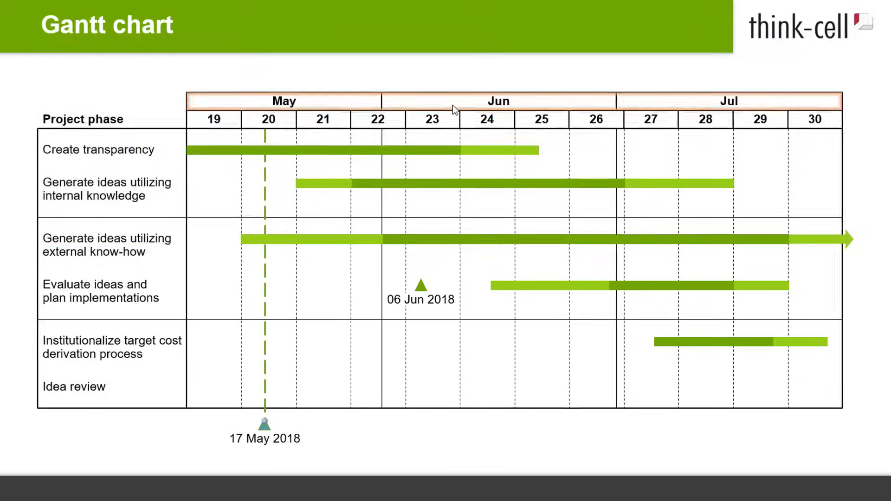
{"action": "left_click_drag", "start_coordinate": [168, 381], "coordinate": [179, 380]}
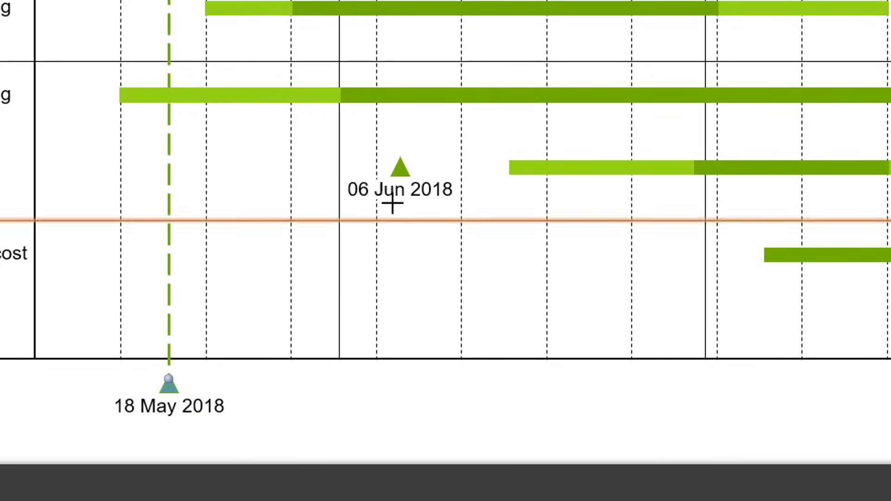
Change the 06 Jun 2018 milestone's marker shape to a diamond.
{"action": "left_click", "coordinate": [402, 173]}
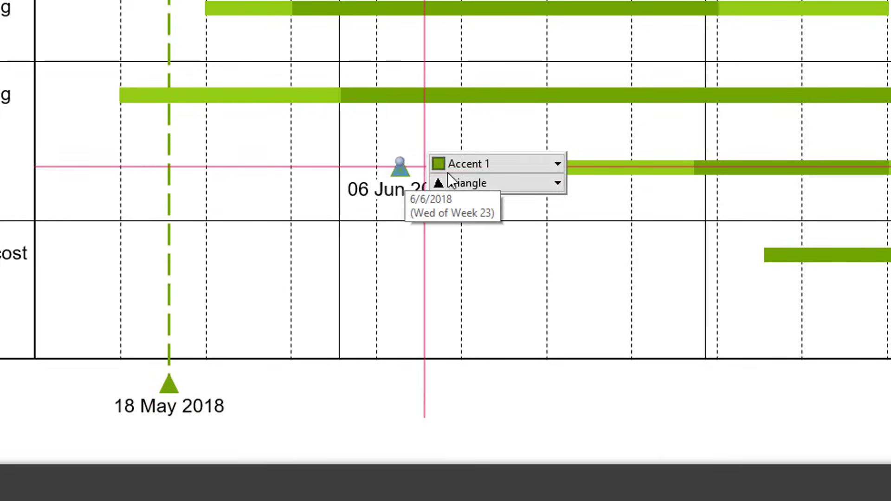
{"action": "left_click", "coordinate": [512, 185]}
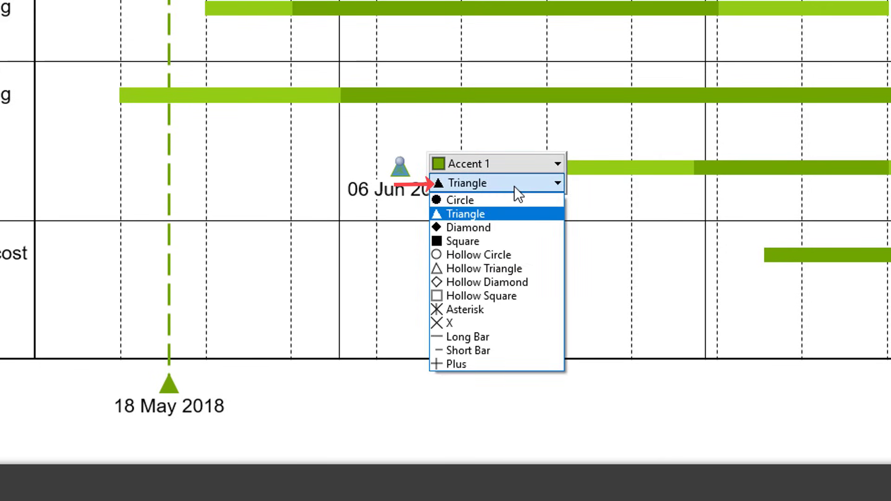
{"action": "left_click", "coordinate": [500, 227]}
{"action": "left_click", "coordinate": [461, 329]}
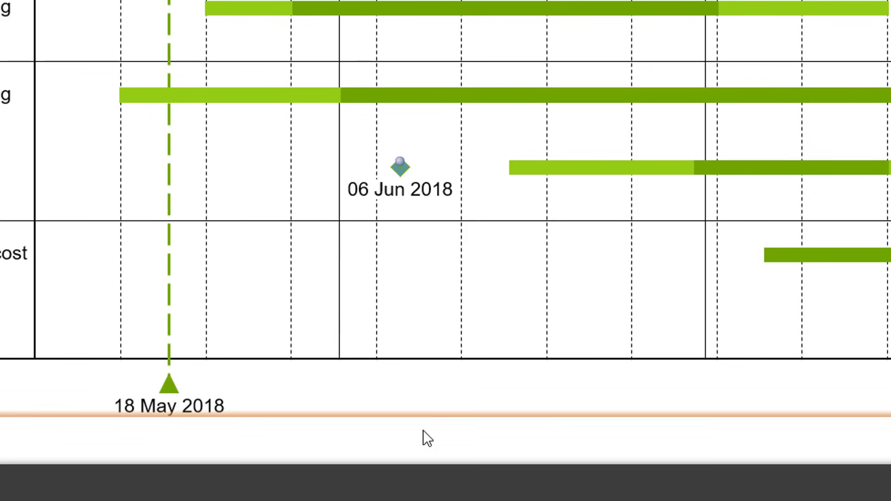
Add Idea review milestones on 26 May, 15 Jun and 06 Jul 2018.
{"action": "left_click", "coordinate": [271, 330]}
{"action": "left_click", "coordinate": [298, 347]}
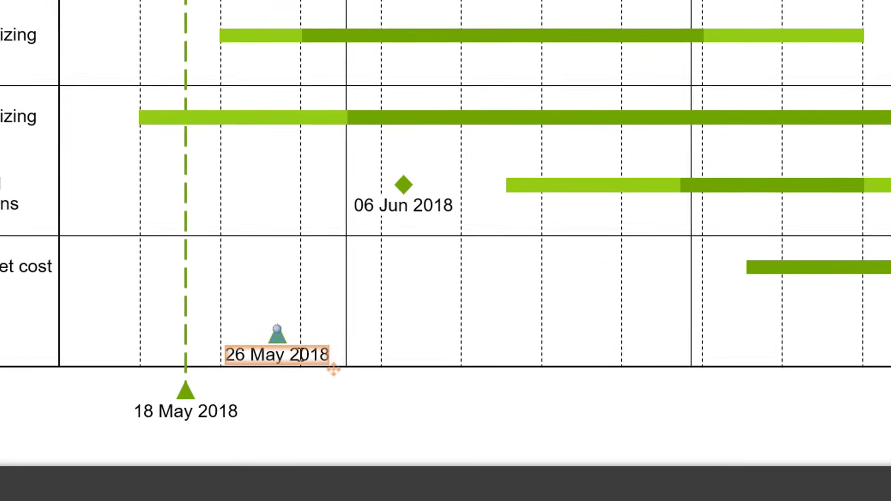
{"action": "left_click", "coordinate": [511, 331]}
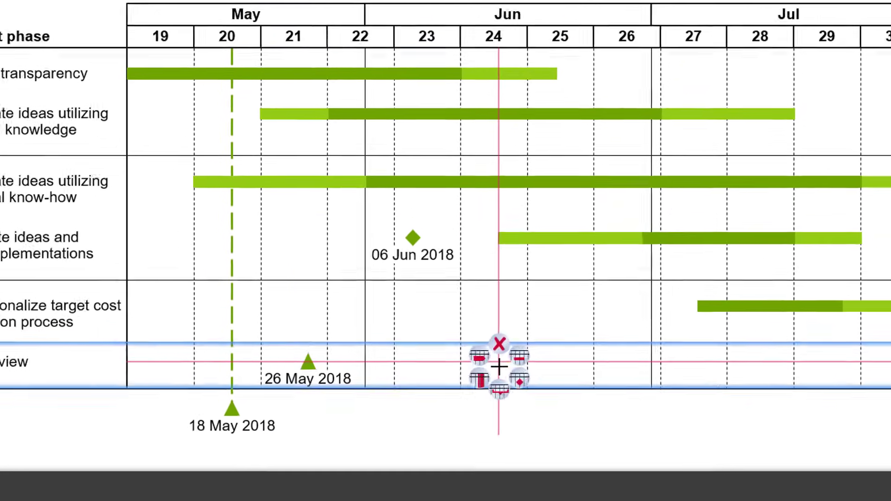
{"action": "left_click", "coordinate": [499, 391]}
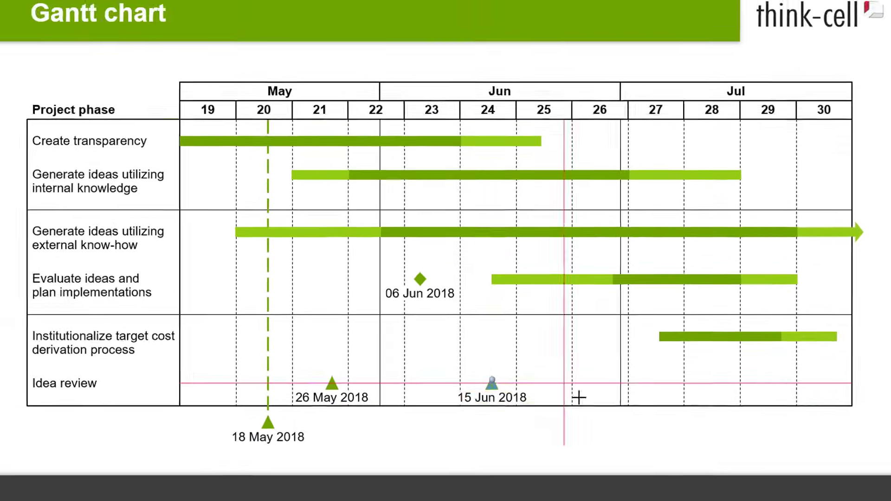
{"action": "left_click", "coordinate": [693, 364]}
{"action": "left_click", "coordinate": [667, 402]}
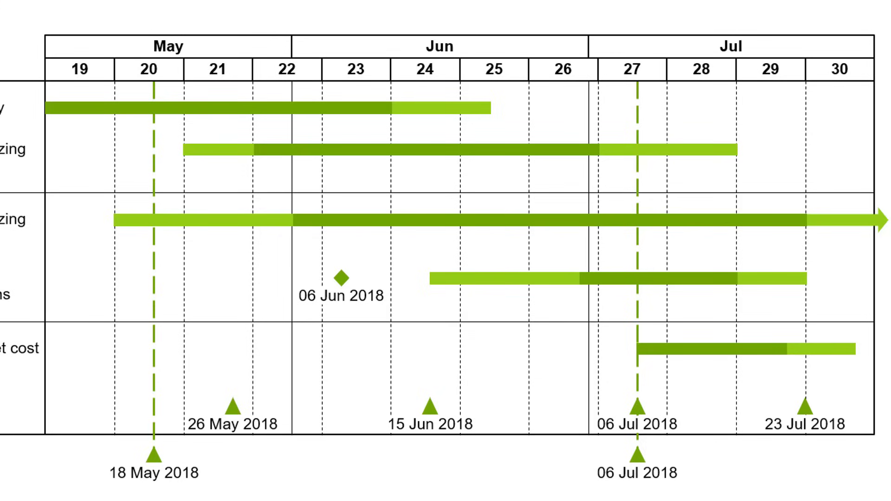
Anchor the Evaluate ideas bar's start to the end of the Create transparency bar.
{"action": "left_click", "coordinate": [513, 280]}
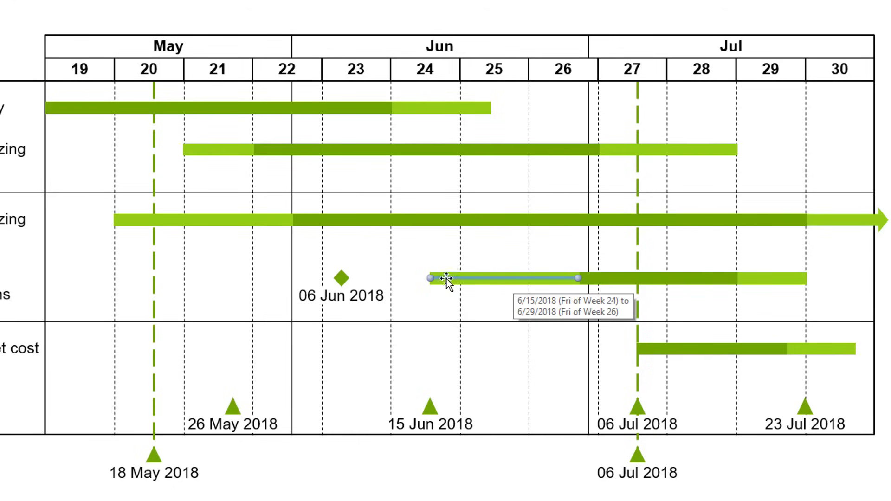
{"action": "left_click_drag", "start_coordinate": [430, 278], "coordinate": [491, 109]}
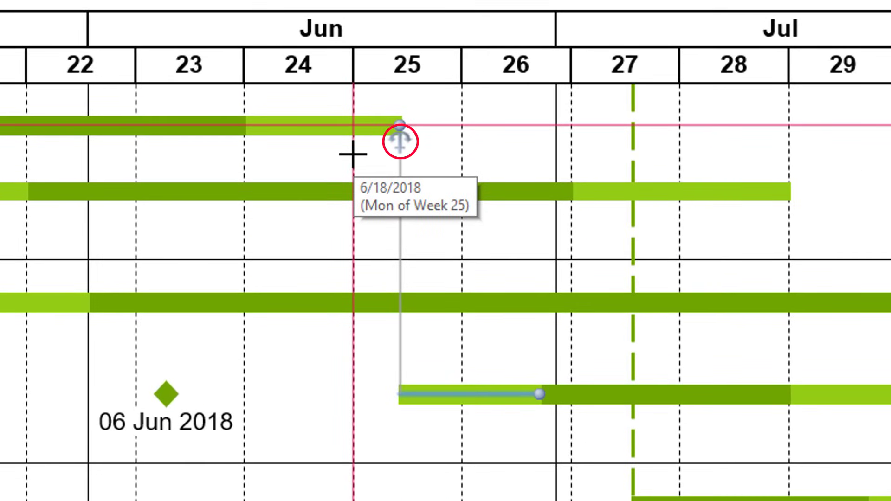
{"action": "left_click_drag", "start_coordinate": [351, 125], "coordinate": [350, 124]}
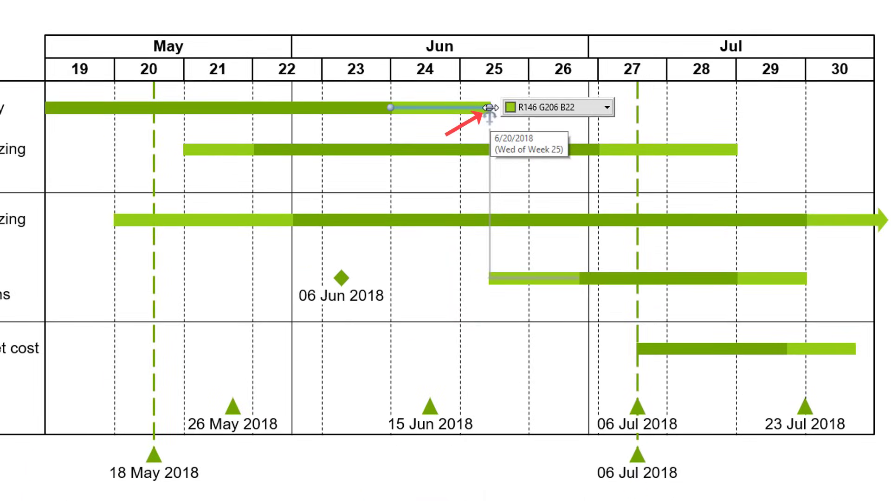
Shift the shared end date so Create transparency ends 17 Jun 2018 with Evaluate ideas following.
{"action": "left_click_drag", "start_coordinate": [490, 108], "coordinate": [459, 109]}
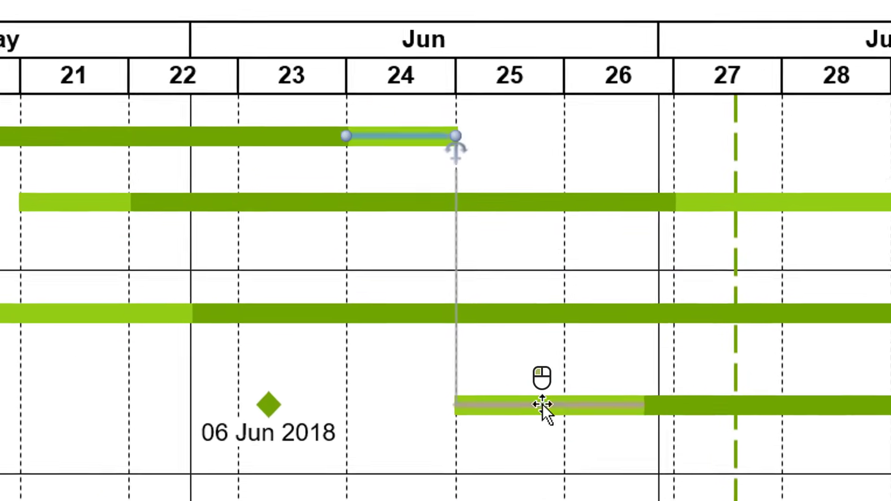
{"action": "left_click", "coordinate": [530, 346]}
{"action": "left_click_drag", "start_coordinate": [455, 140], "coordinate": [447, 165]}
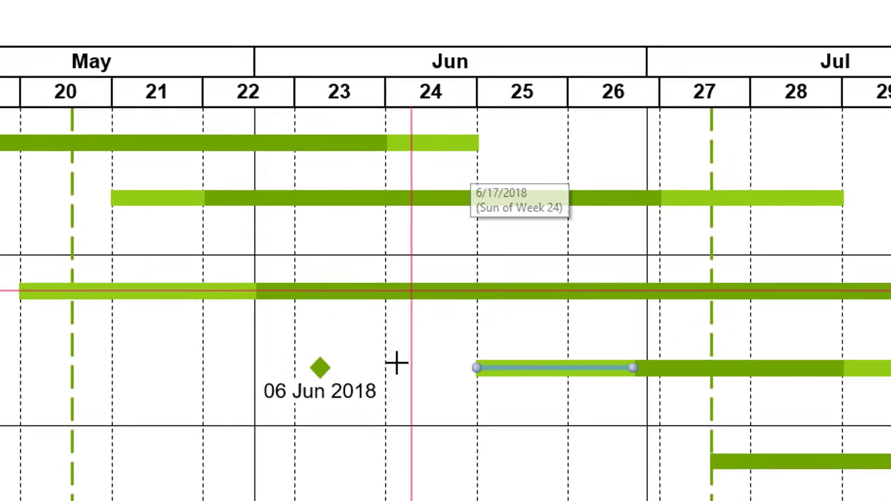
{"action": "left_click_drag", "start_coordinate": [396, 364], "coordinate": [404, 499]}
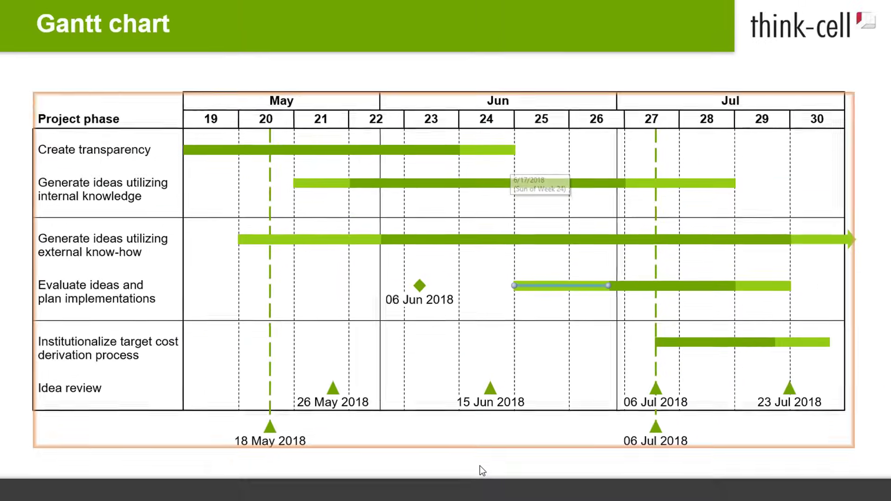
Add row separators above the internal knowledge and Idea review rows.
{"action": "left_click", "coordinate": [180, 66]}
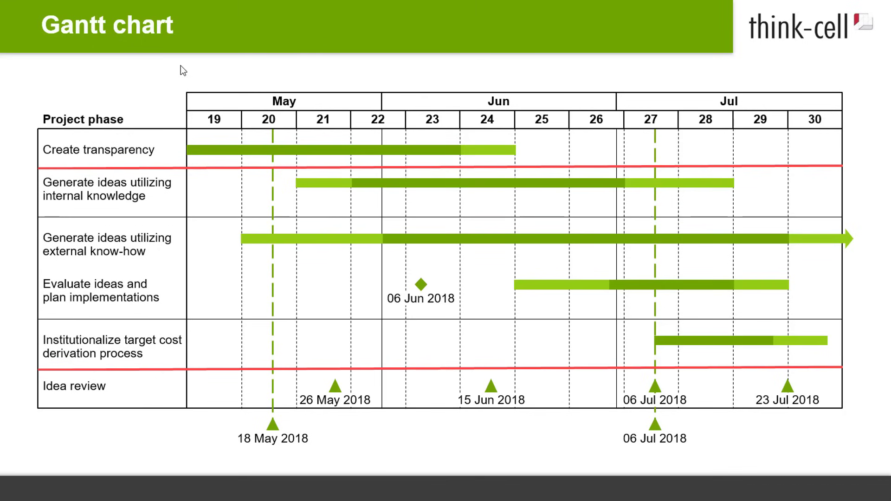
{"action": "left_click", "coordinate": [182, 177]}
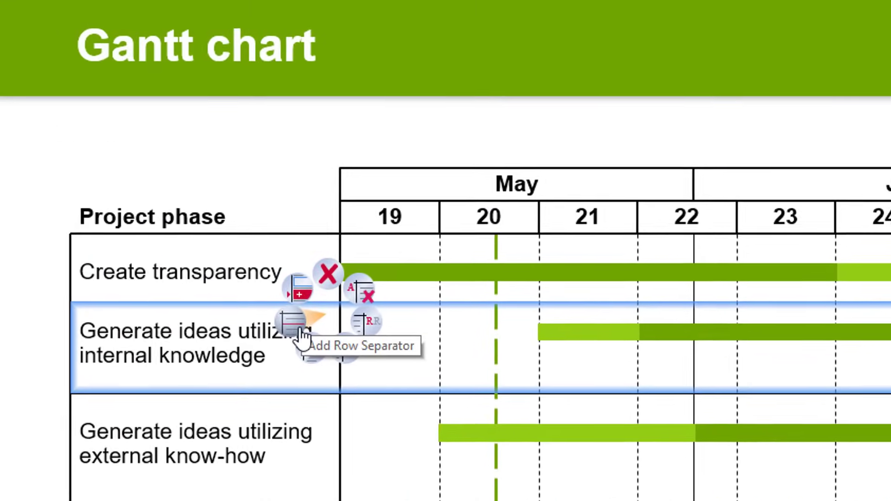
{"action": "left_click", "coordinate": [289, 329]}
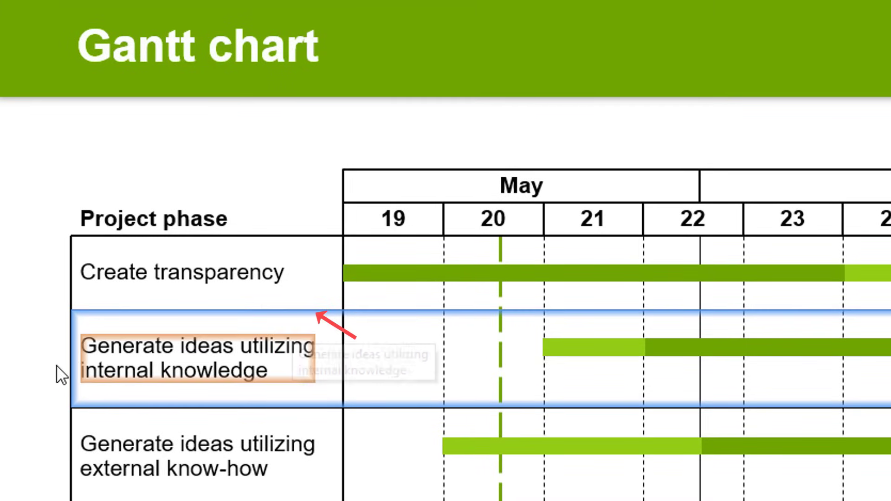
{"action": "left_click", "coordinate": [21, 381]}
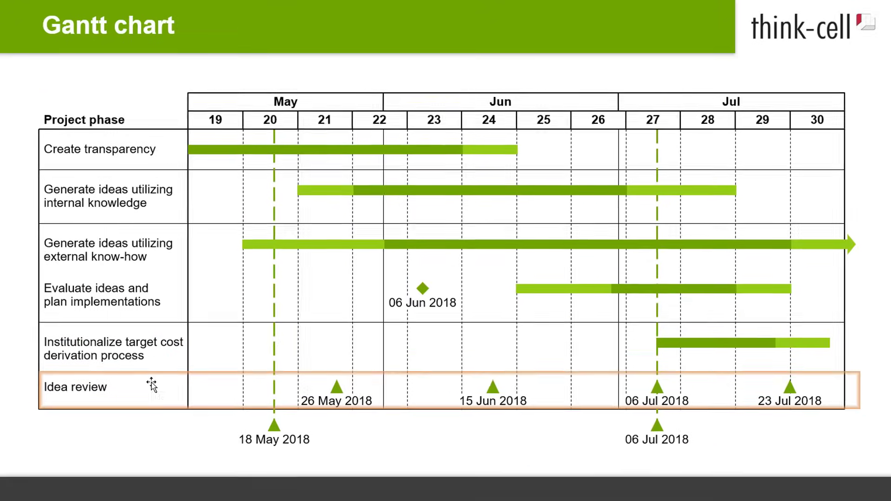
{"action": "left_click", "coordinate": [155, 387]}
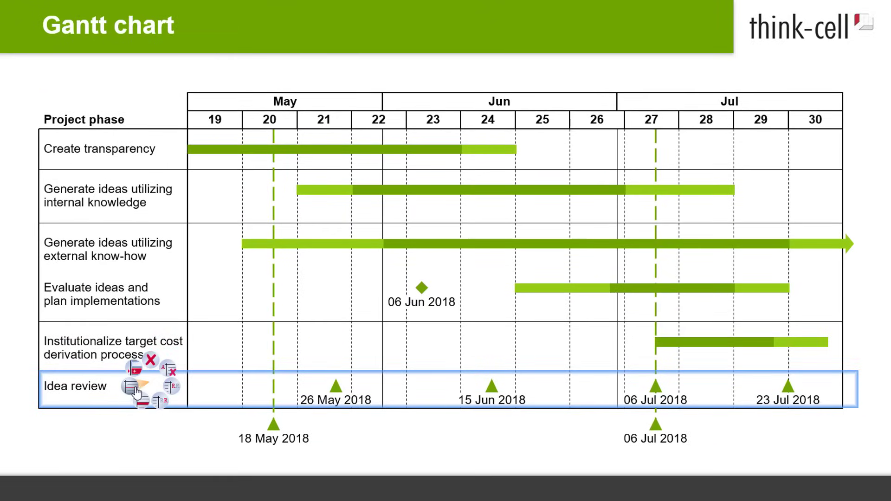
{"action": "left_click", "coordinate": [142, 400]}
{"action": "left_click", "coordinate": [26, 334]}
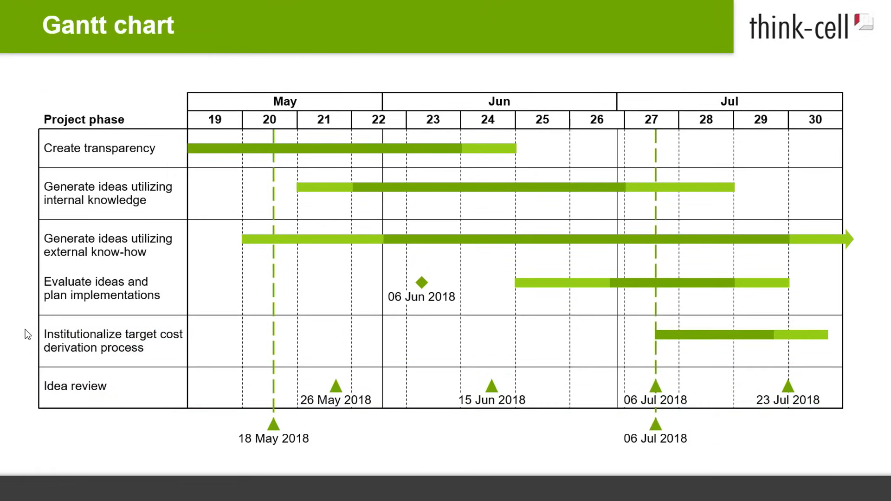
Delete the dividers above external know-how and Institutionalize target cost.
{"action": "right_click", "coordinate": [160, 220]}
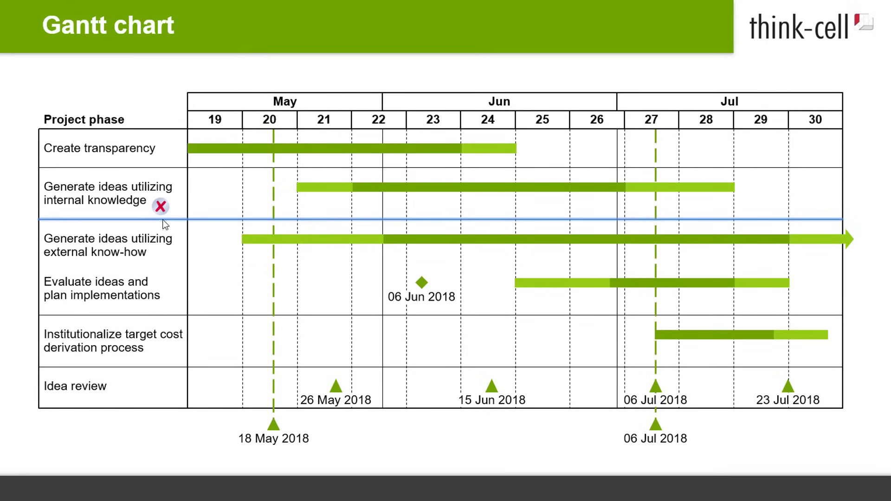
{"action": "left_click", "coordinate": [161, 207]}
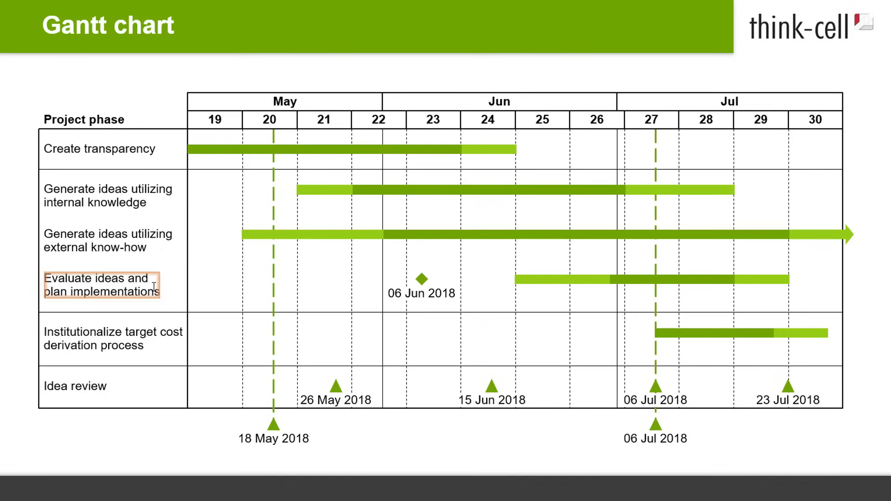
{"action": "left_click", "coordinate": [172, 313]}
{"action": "left_click", "coordinate": [170, 301]}
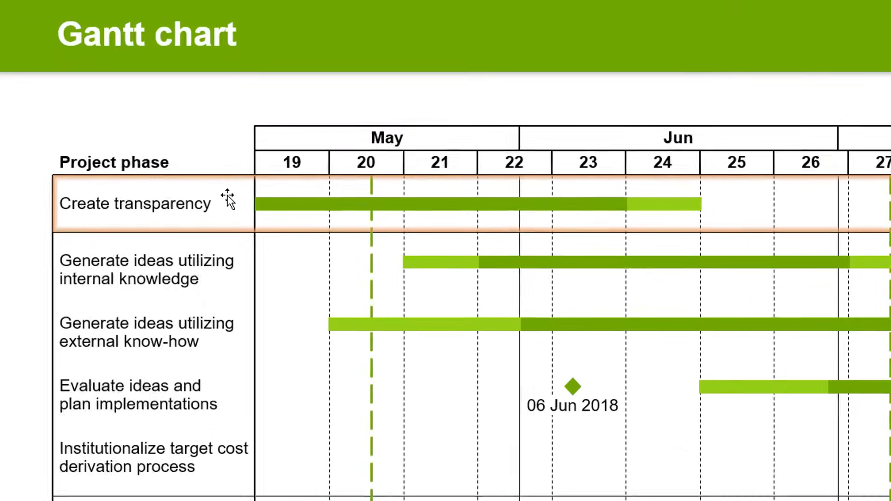
Add an empty Responsible label column to the right of the timeline via the Create transparency row.
{"action": "right_click", "coordinate": [178, 158]}
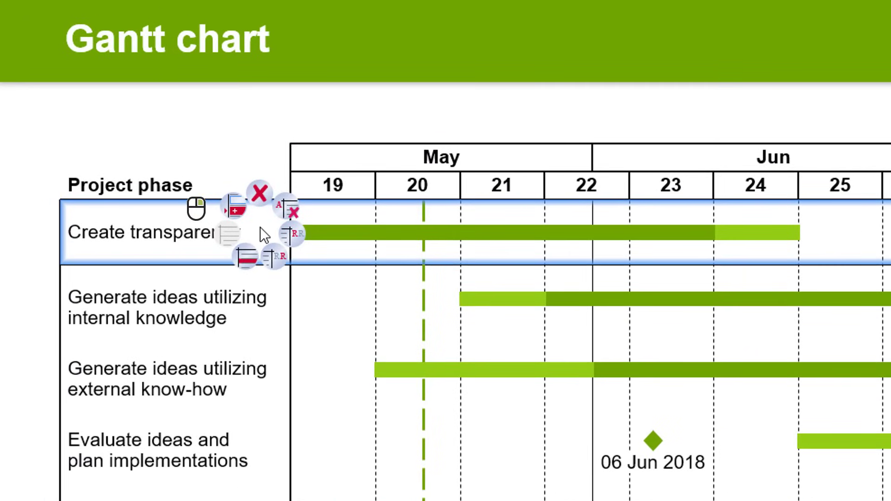
{"action": "left_click", "coordinate": [289, 236]}
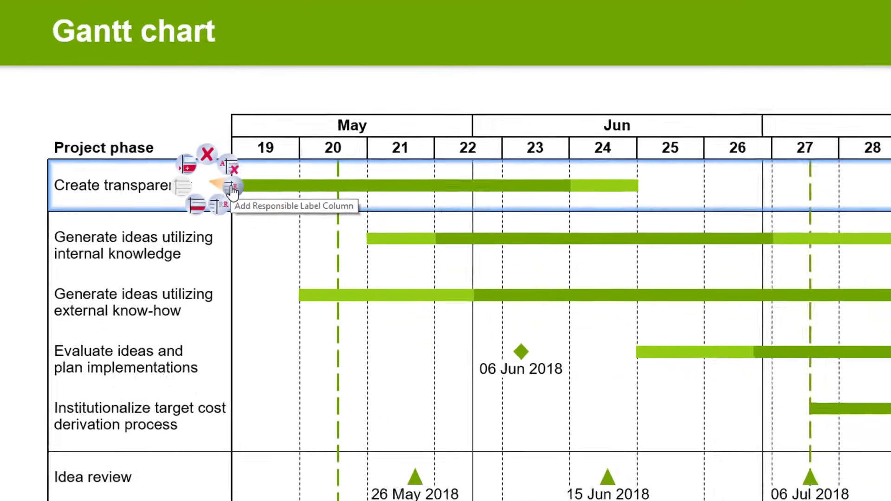
{"action": "left_click", "coordinate": [292, 238]}
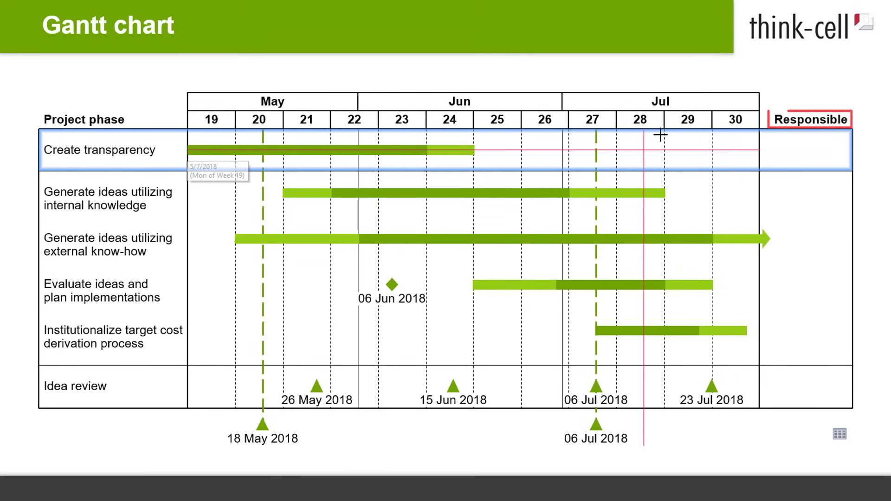
Enter a responsible person's name for each of the first and second phases.
{"action": "left_click", "coordinate": [786, 151]}
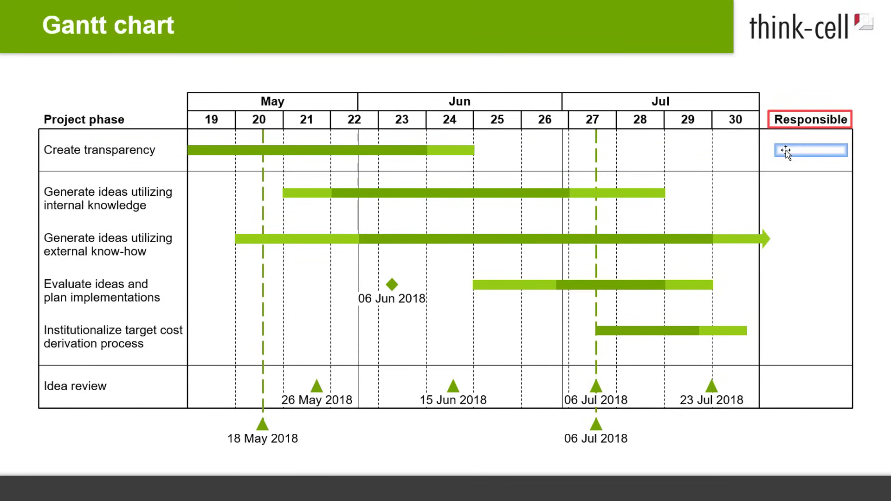
{"action": "type", "text": "Peter"}
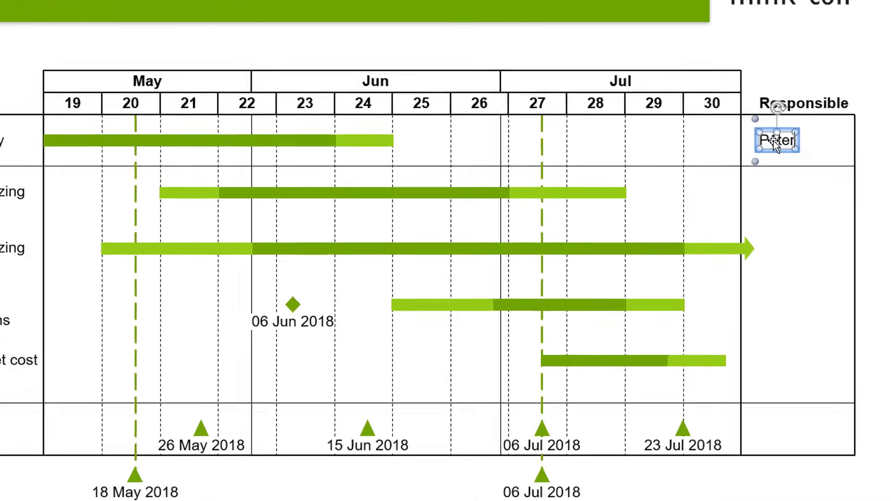
{"action": "left_click", "coordinate": [776, 194]}
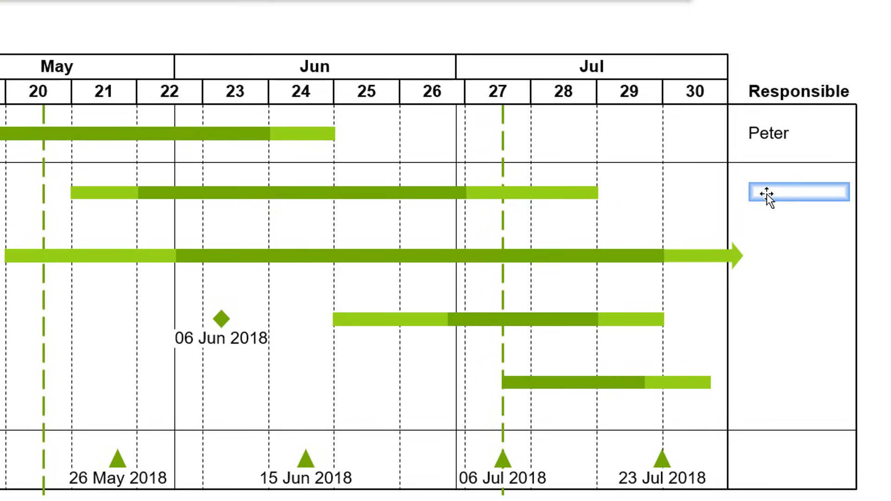
{"action": "type", "text": "Sarah"}
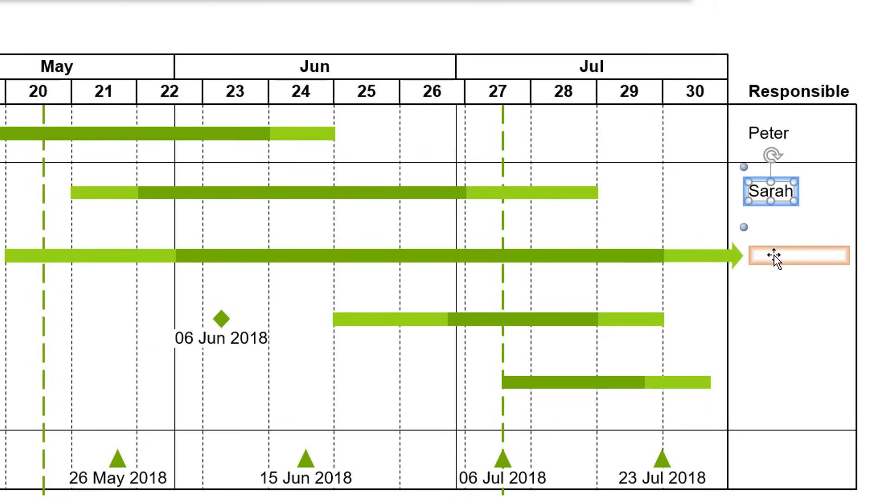
Enter three responsible names on separate lines for the third phase.
{"action": "left_click", "coordinate": [774, 255]}
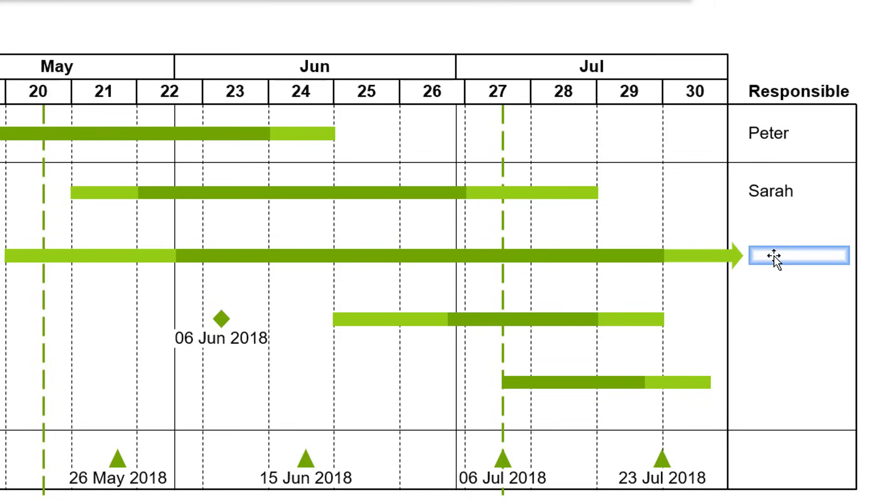
{"action": "type", "text": "Jenner"}
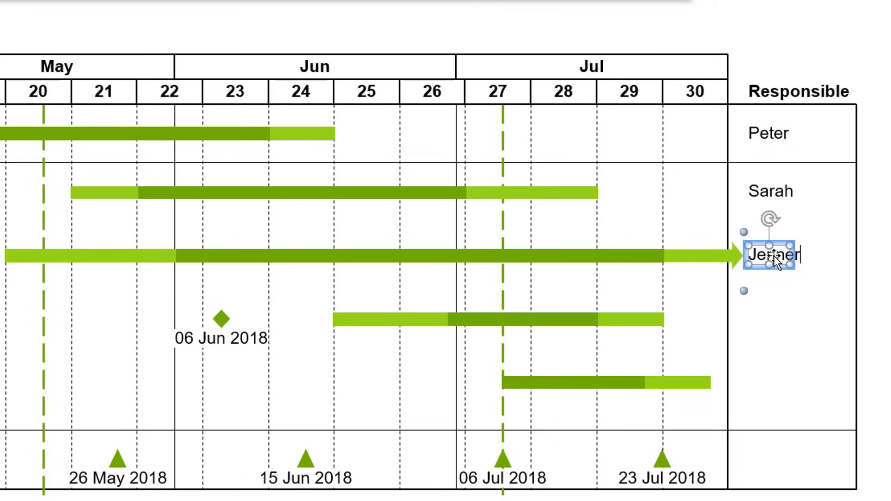
{"action": "key", "text": "Return"}
{"action": "type", "text": "Peter"}
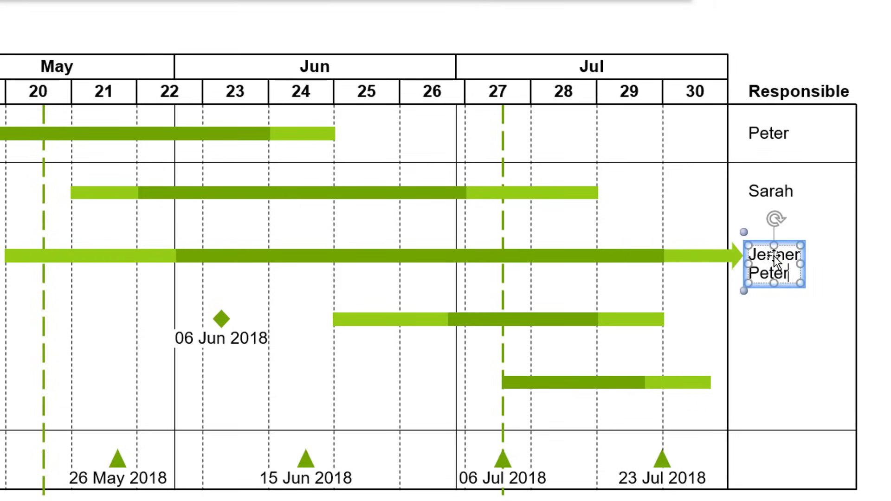
{"action": "key", "text": "Return"}
{"action": "type", "text": "Sarah"}
Enter a responsible person's name for the fifth phase.
{"action": "left_click", "coordinate": [765, 391]}
{"action": "type", "text": "Peter"}
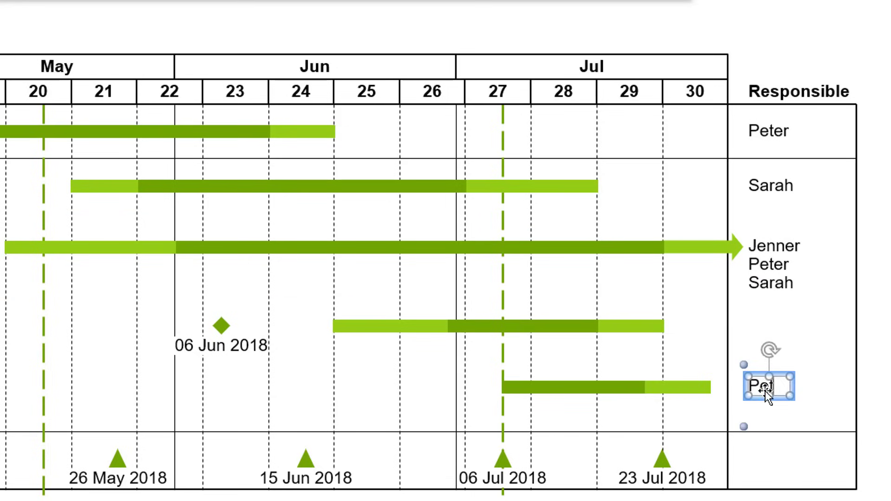
{"action": "left_click", "coordinate": [869, 382]}
{"action": "left_click", "coordinate": [755, 117]}
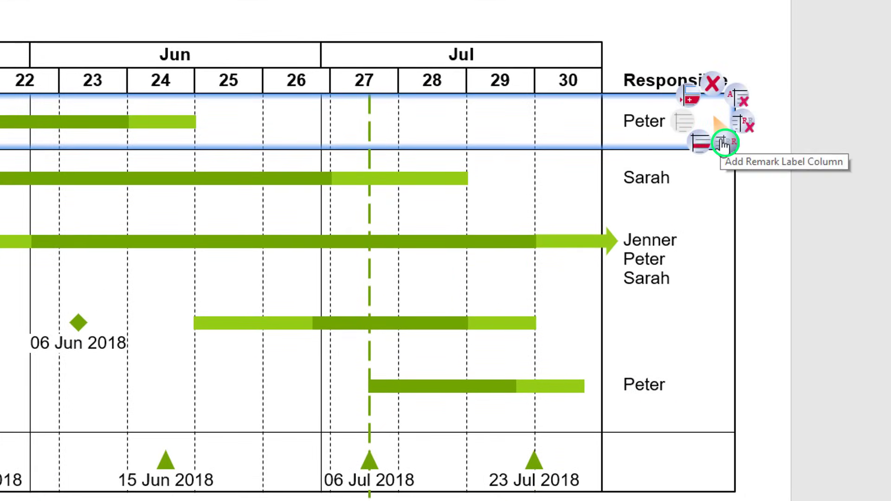
Add a Remark label column next to Responsible and edit its column heading.
{"action": "left_click", "coordinate": [724, 143]}
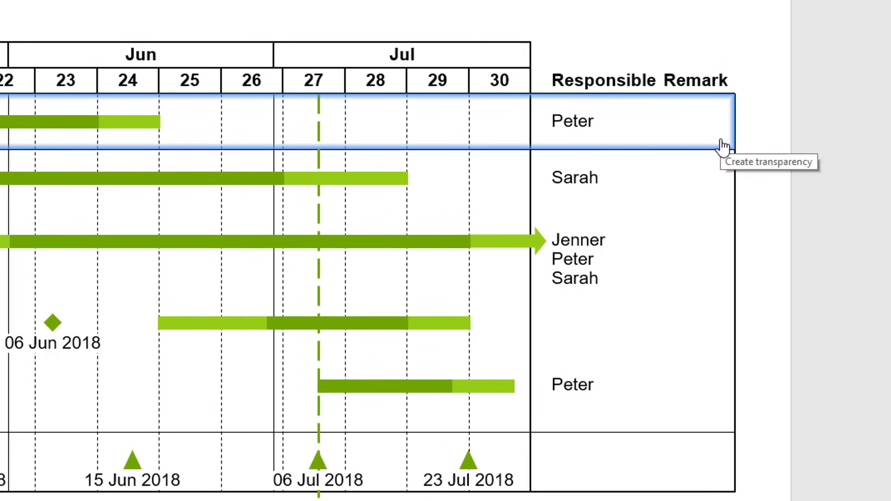
{"action": "left_click", "coordinate": [708, 87]}
{"action": "type", "text": "Status"}
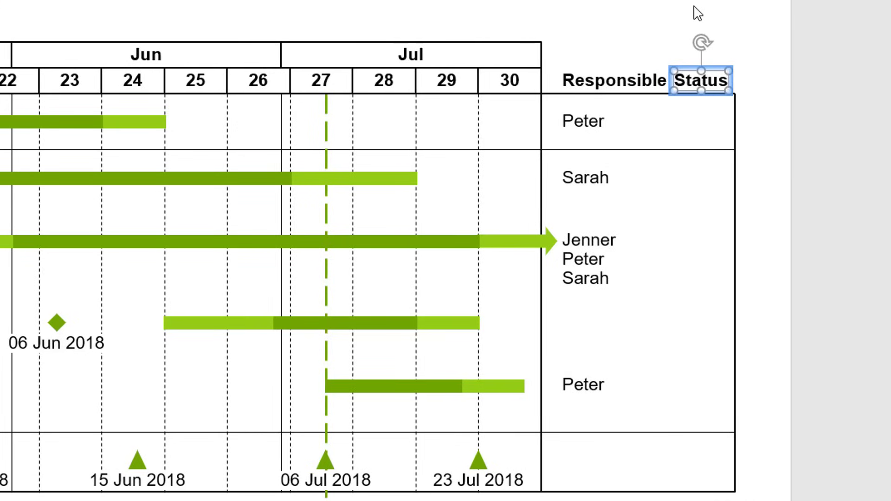
{"action": "left_click", "coordinate": [680, 27]}
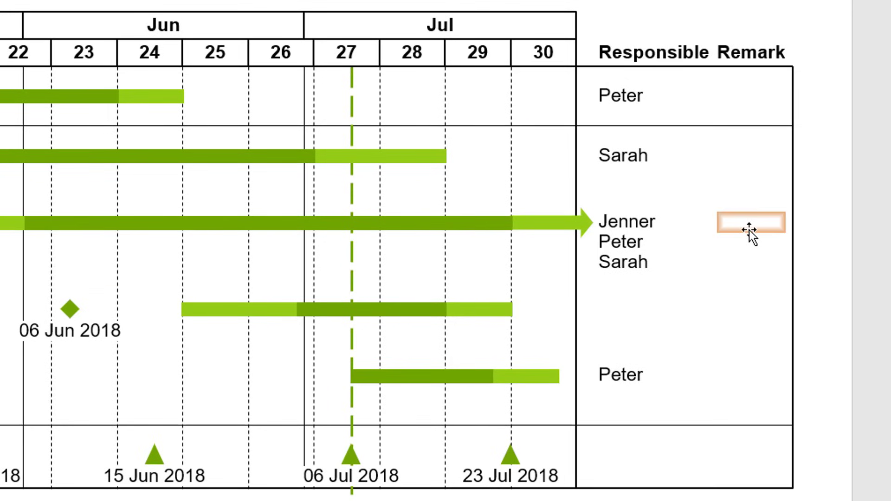
Make the third phase's remark a Harvey ball and the first phase's remark a checkbox.
{"action": "left_click", "coordinate": [751, 231]}
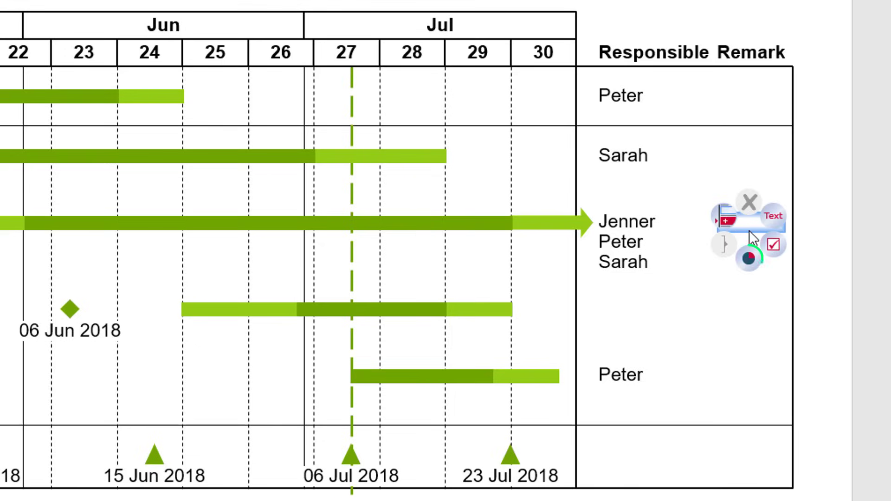
{"action": "left_click", "coordinate": [749, 261]}
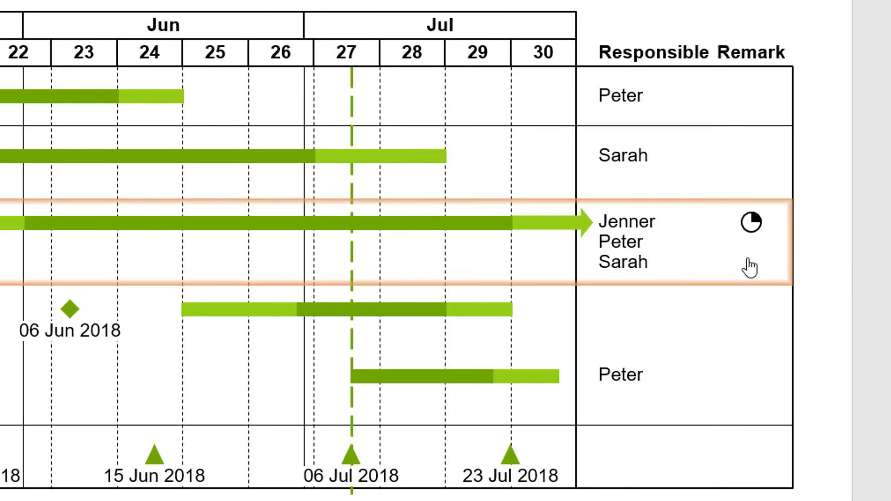
{"action": "left_click", "coordinate": [740, 98]}
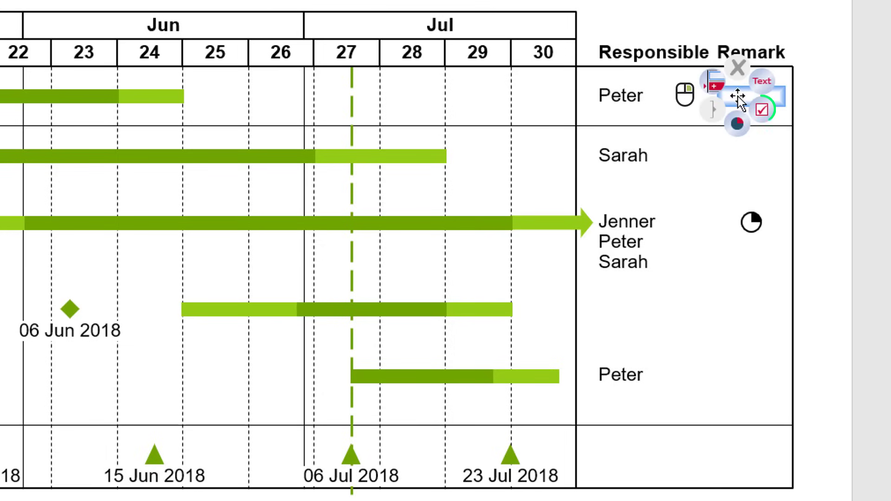
{"action": "left_click", "coordinate": [761, 109]}
{"action": "left_click", "coordinate": [831, 105]}
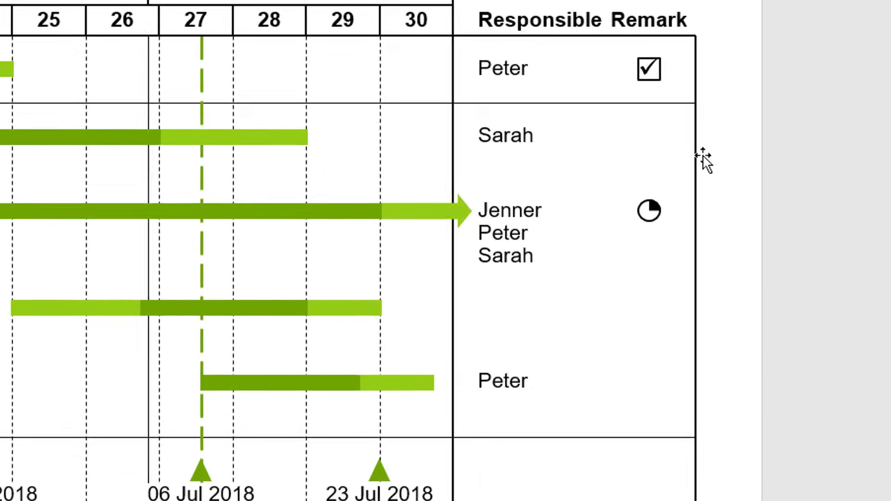
Set the third phase's Harvey ball to fill level 3 with 8 segments.
{"action": "left_click", "coordinate": [700, 217]}
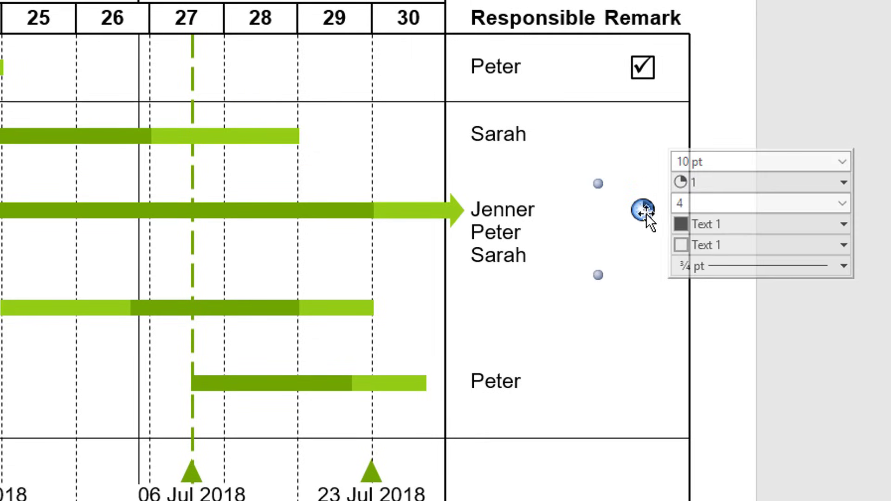
{"action": "left_click", "coordinate": [733, 182]}
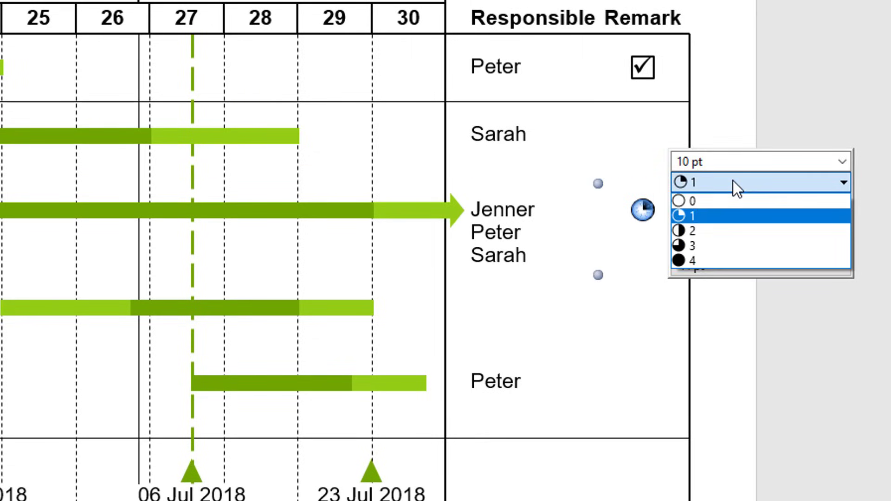
{"action": "left_click", "coordinate": [730, 244]}
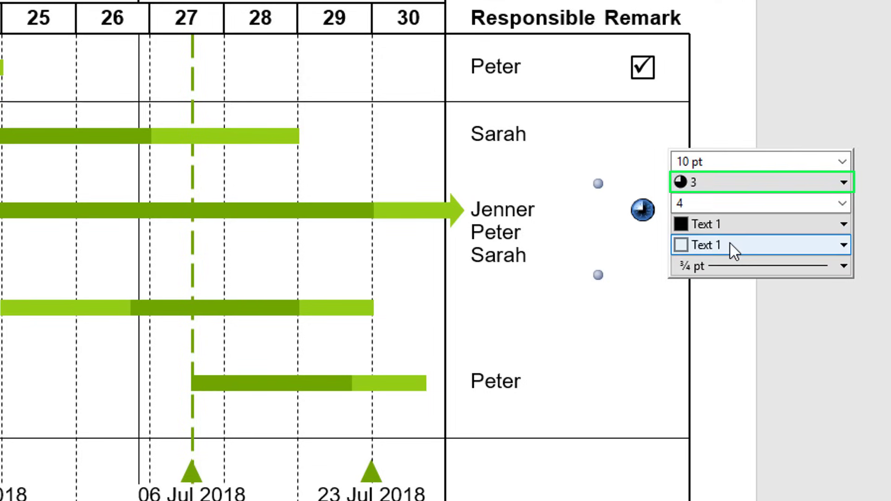
{"action": "left_click", "coordinate": [703, 203]}
{"action": "key", "text": "BackSpace"}
{"action": "type", "text": "8"}
{"action": "key", "text": "Return"}
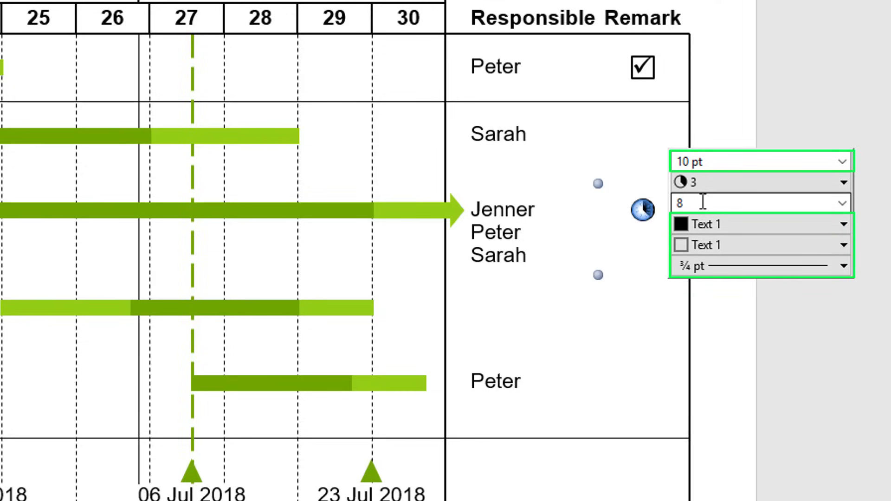
Change the first phase's checkbox mark to a cross coloured Accent 1 green.
{"action": "left_click", "coordinate": [648, 74]}
{"action": "left_click", "coordinate": [776, 53]}
{"action": "left_click", "coordinate": [744, 87]}
{"action": "left_click", "coordinate": [749, 75]}
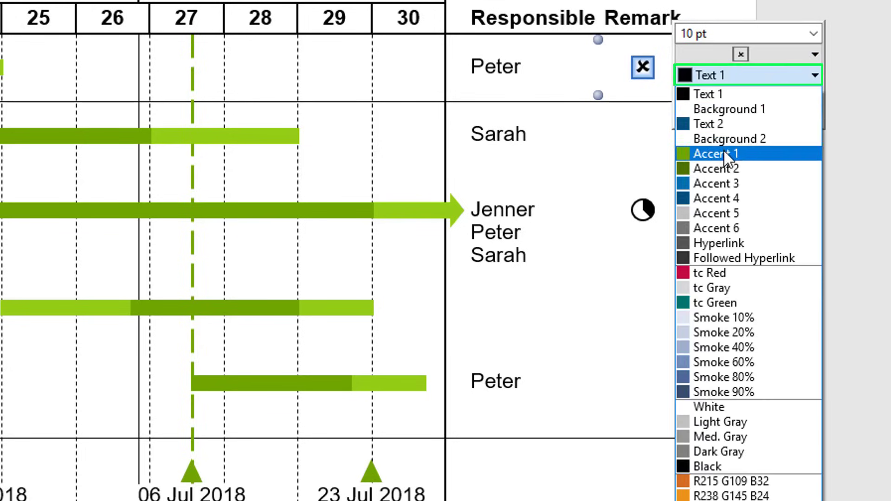
{"action": "left_click", "coordinate": [724, 151]}
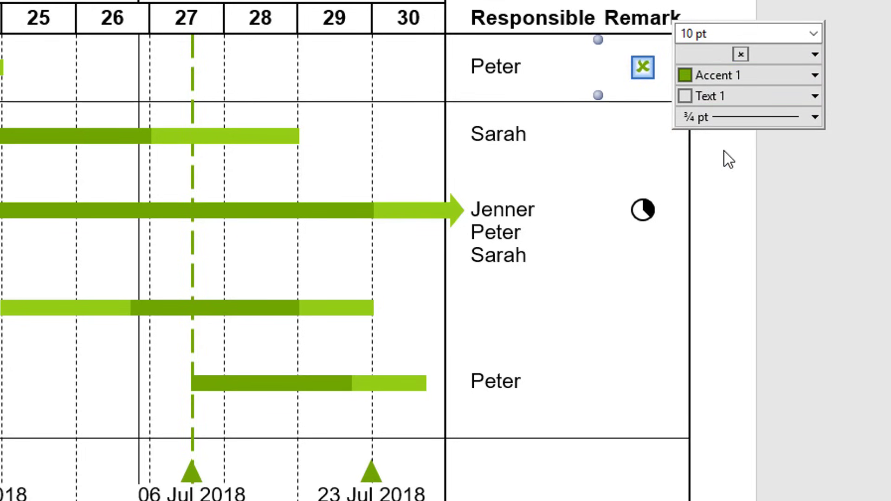
{"action": "key", "text": "Escape"}
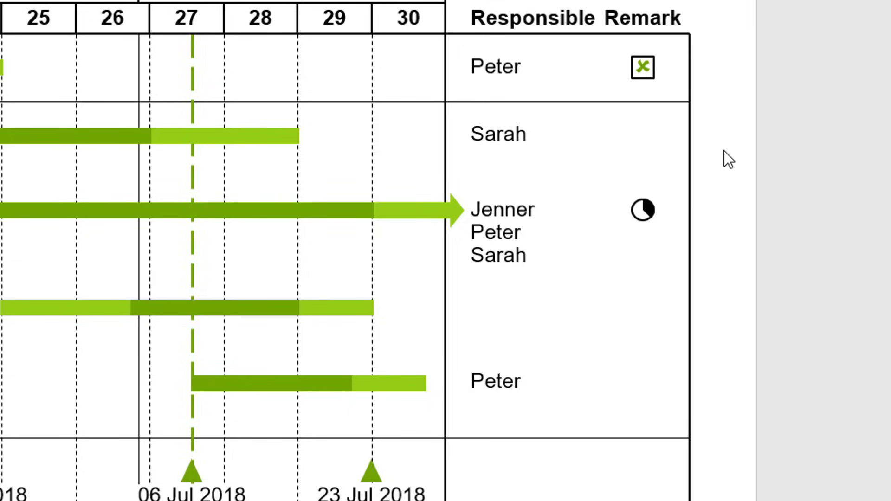
Switch the first phase's checkbox from a cross to a green checkmark.
{"action": "left_click", "coordinate": [650, 211]}
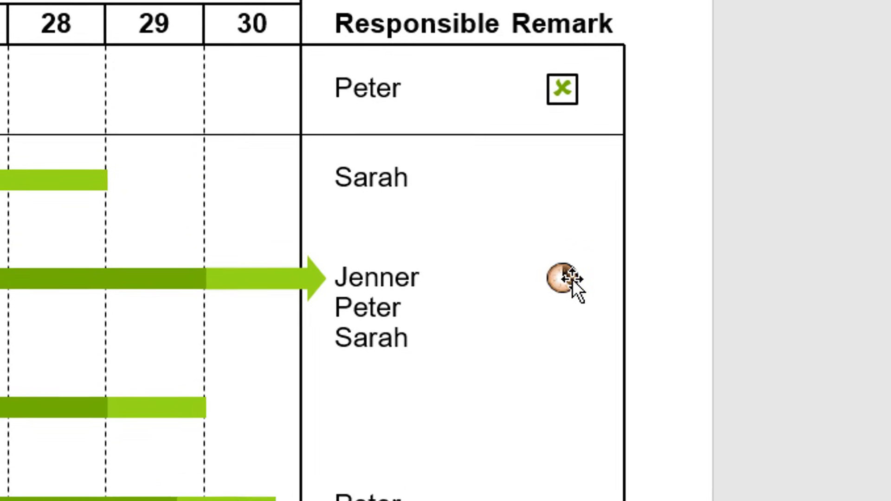
{"action": "double_click", "coordinate": [573, 279]}
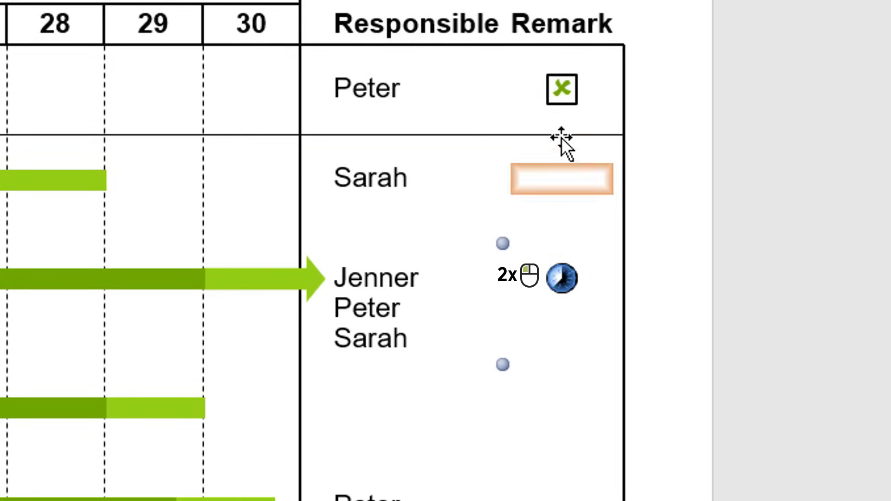
{"action": "double_click", "coordinate": [569, 97]}
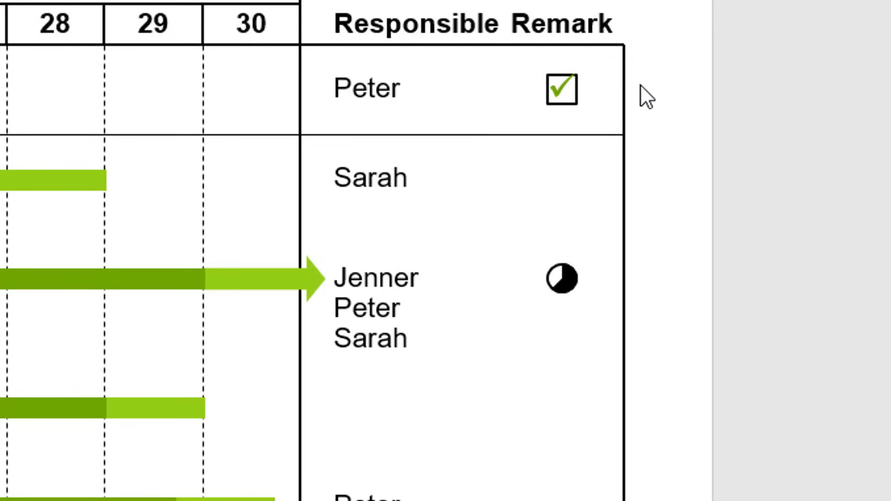
Set Sarah's Remark to a checkbox and the last phase's Remark to a Harvey ball.
{"action": "left_click", "coordinate": [574, 176]}
{"action": "left_click", "coordinate": [612, 195]}
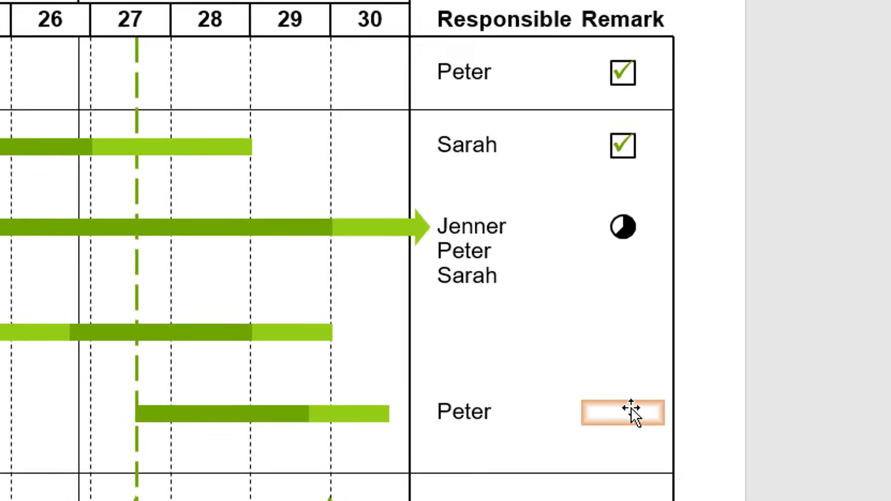
{"action": "left_click", "coordinate": [576, 500]}
{"action": "left_click", "coordinate": [573, 500]}
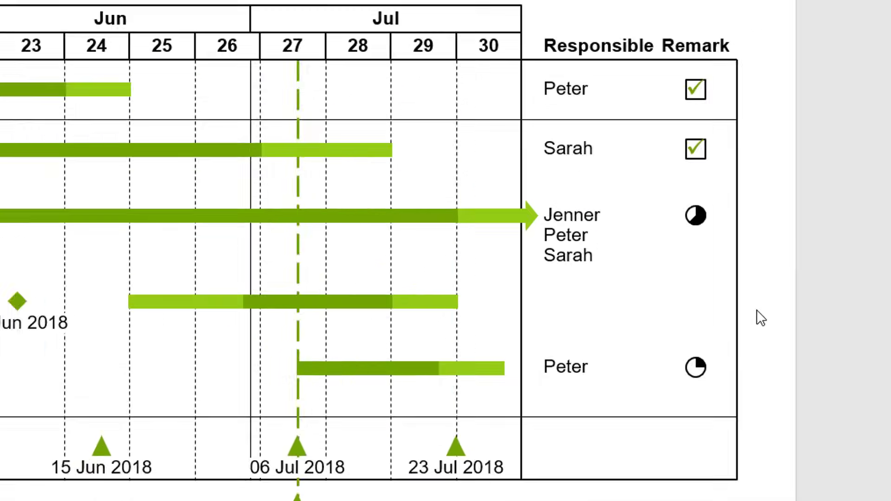
Stretch the Jenner, Peter, Sarah names across two phase rows, then select their Harvey ball.
{"action": "left_click", "coordinate": [526, 256]}
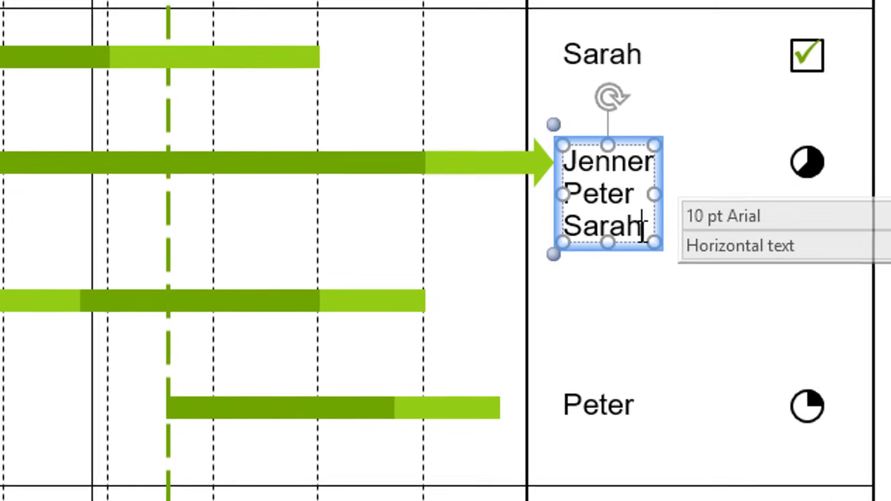
{"action": "left_click_drag", "start_coordinate": [568, 254], "coordinate": [579, 341]}
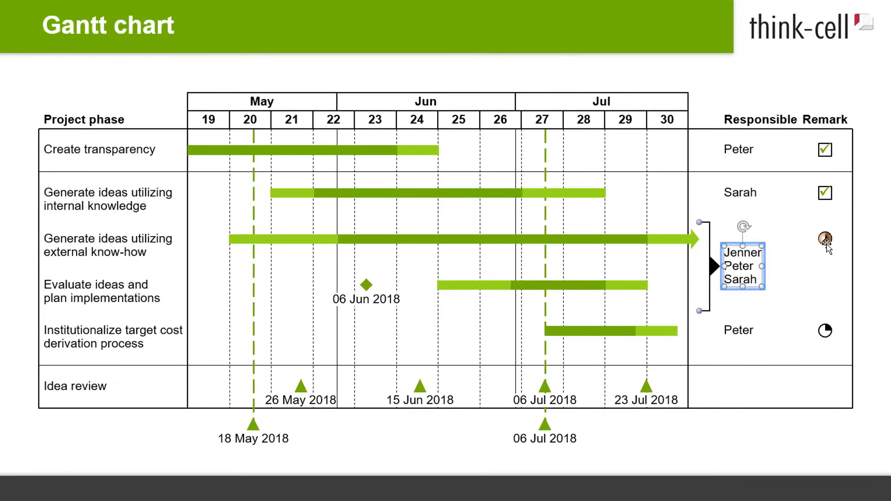
{"action": "left_click", "coordinate": [826, 239]}
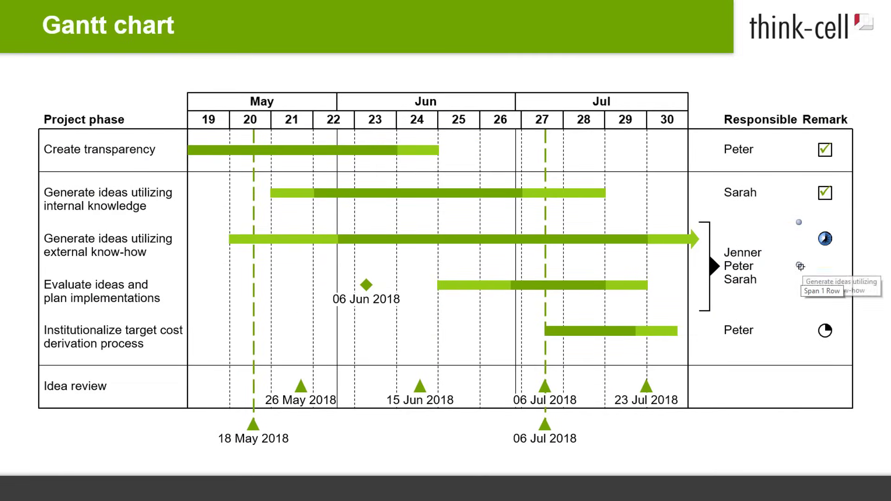